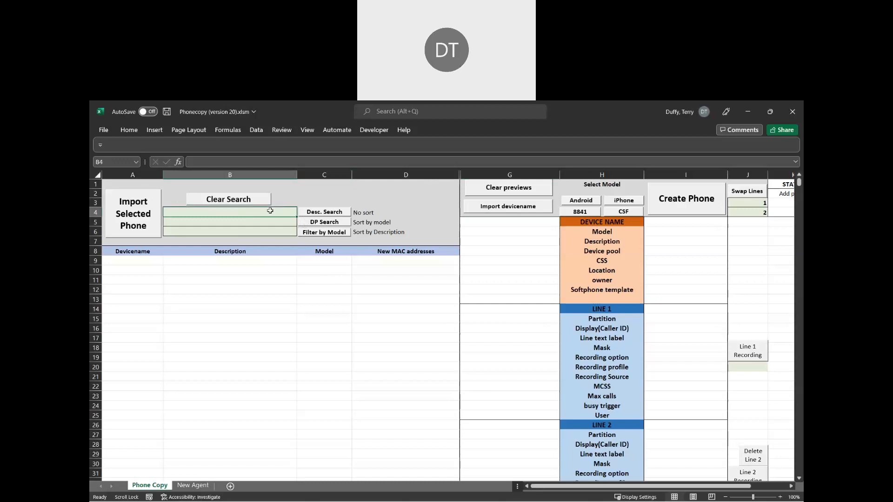
Search the phones by description for the phone user's full name and look over the matching entry
{"action": "type", "text": "jane doe"}
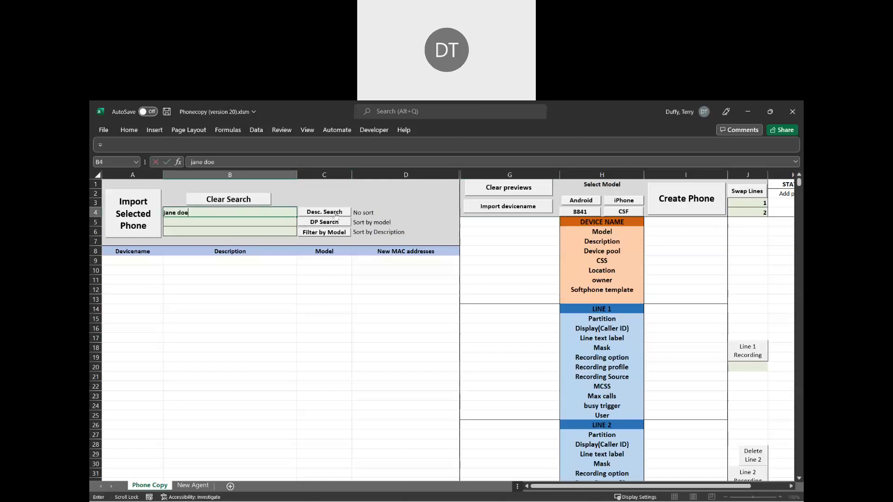
{"action": "left_click", "coordinate": [336, 214]}
{"action": "left_click_drag", "start_coordinate": [142, 261], "coordinate": [308, 265]}
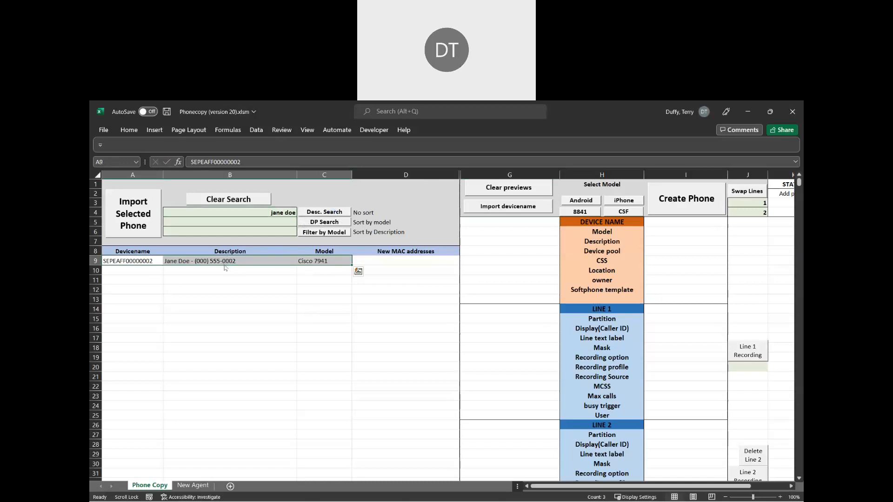
{"action": "left_click_drag", "start_coordinate": [139, 261], "coordinate": [320, 261]}
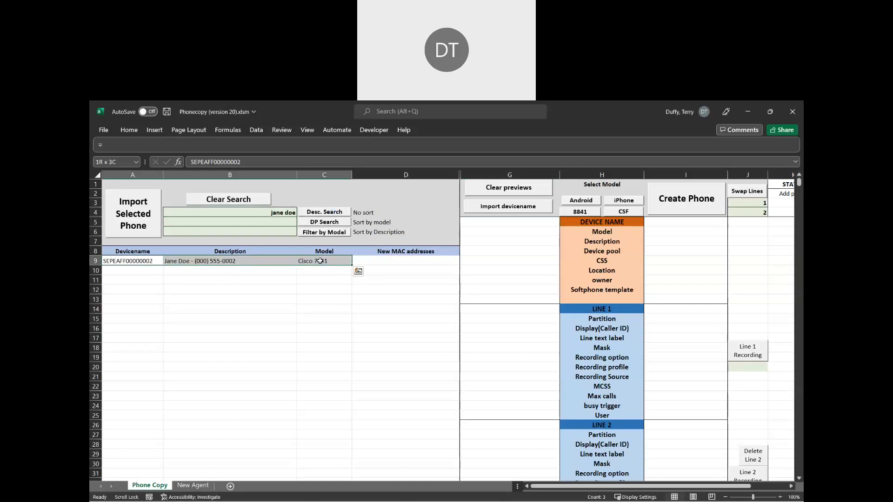
{"action": "left_click", "coordinate": [326, 305]}
Search the phones by device pool "tbr" and look over the listed device names, descriptions and models
{"action": "left_click", "coordinate": [282, 222]}
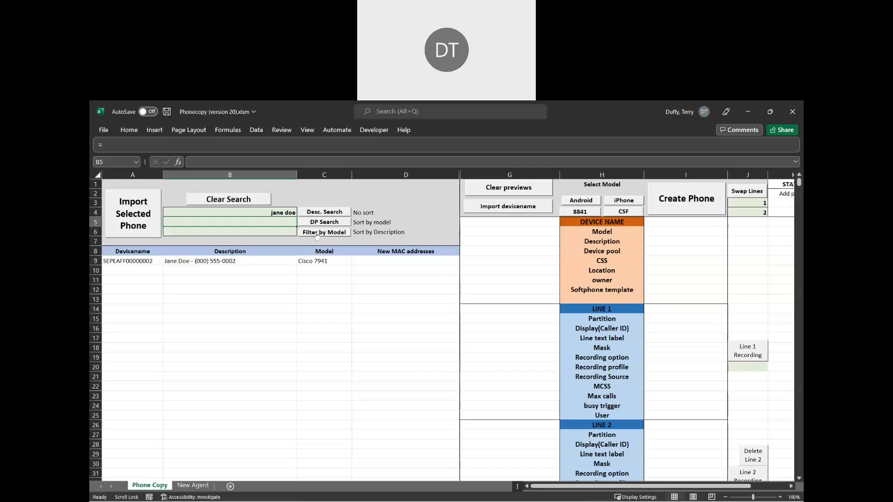
{"action": "type", "text": "tb"}
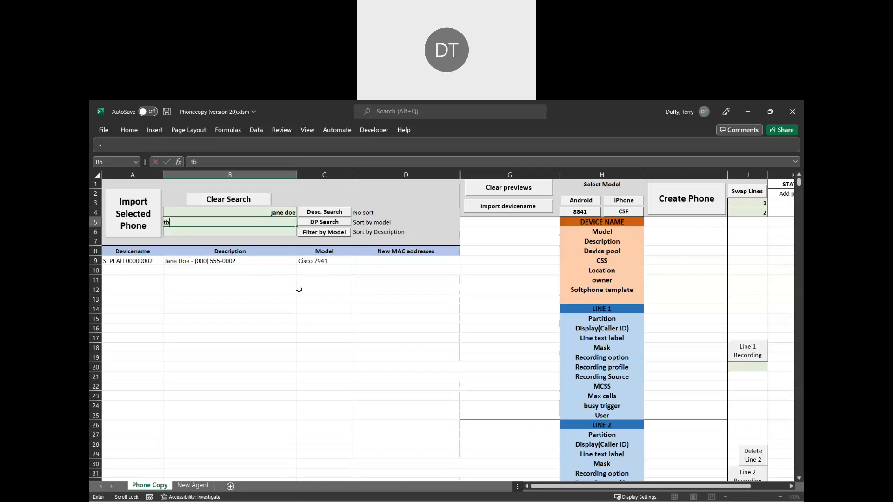
{"action": "type", "text": "r"}
{"action": "key", "text": "Return"}
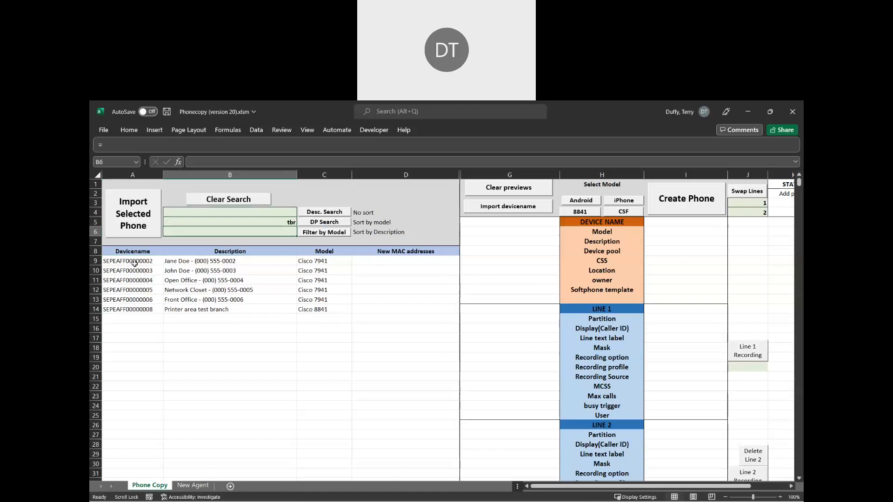
{"action": "left_click_drag", "start_coordinate": [133, 260], "coordinate": [325, 310]}
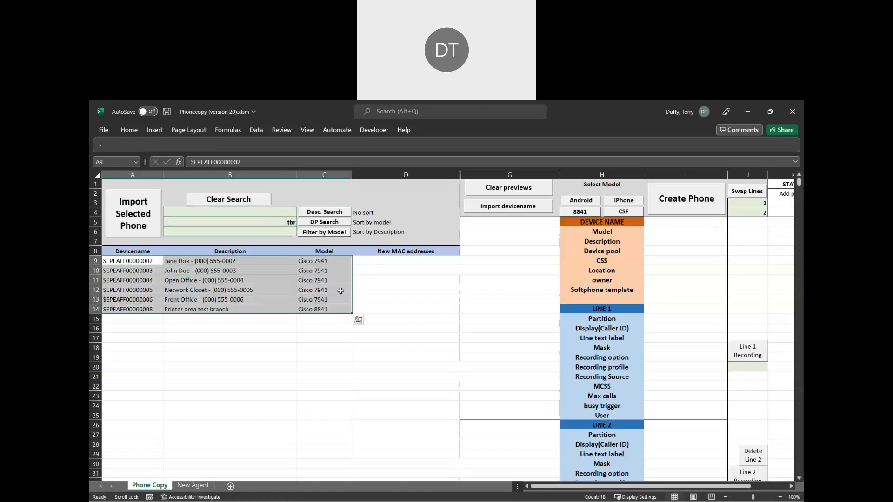
Delete the "Printer area test branch" phone's entry in row 14 from the results list
{"action": "left_click_drag", "start_coordinate": [336, 310], "coordinate": [143, 309]}
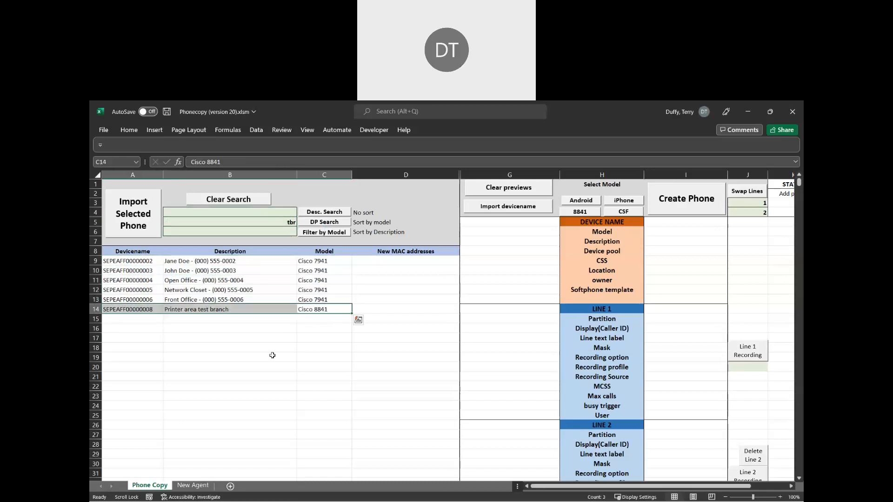
{"action": "key", "text": "Delete"}
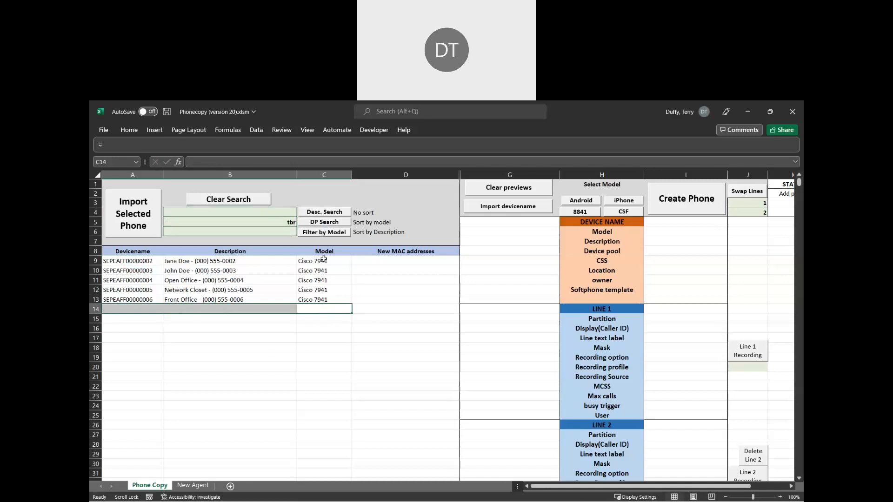
Paste the new MAC addresses EAFF11111111 through EAFF11111115 from another window beside the five Cisco 7941 phones
{"action": "left_click_drag", "start_coordinate": [322, 260], "coordinate": [140, 300]}
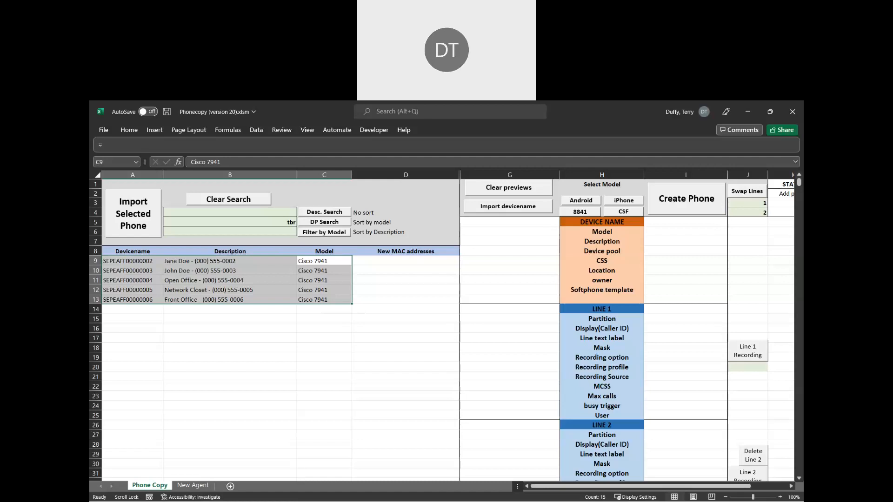
{"action": "key", "text": "alt+Tab"}
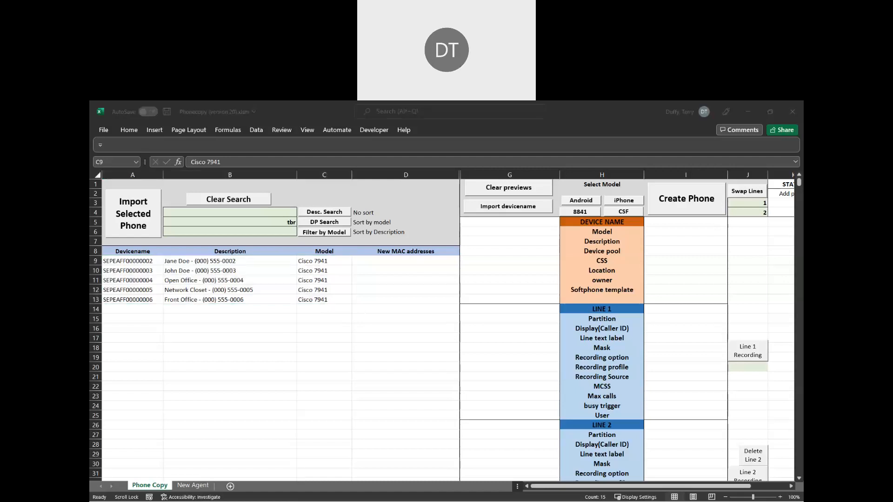
{"action": "key", "text": "alt+Tab"}
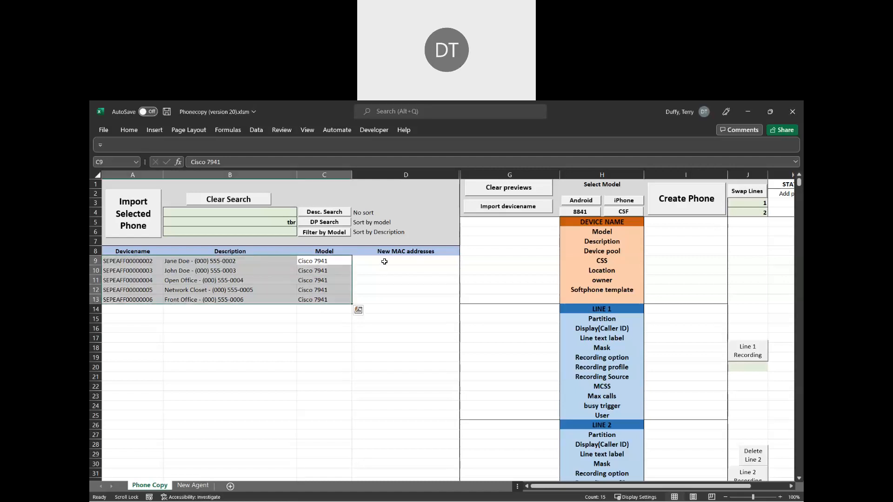
{"action": "right_click", "coordinate": [384, 261]}
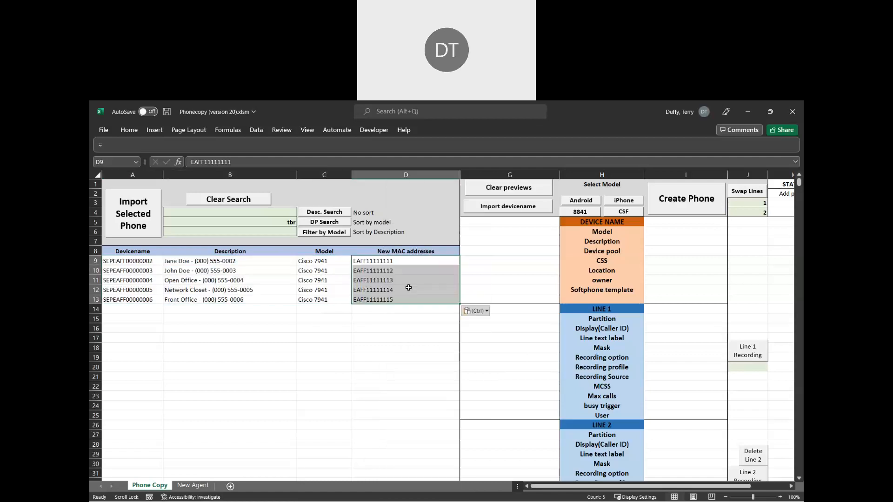
{"action": "left_click", "coordinate": [406, 287]}
{"action": "left_click", "coordinate": [388, 395]}
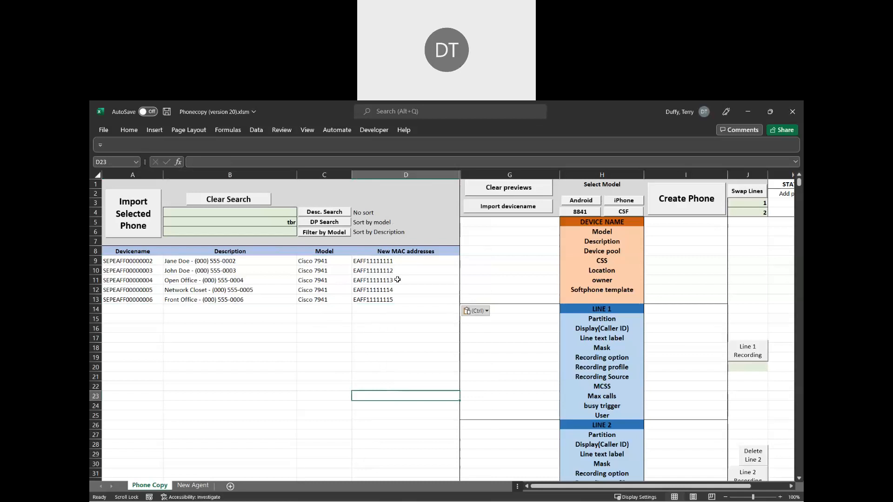
Import the phone SEPEAFF00000002 and look through its imported device, line 1 and line 2 settings
{"action": "left_click", "coordinate": [141, 261]}
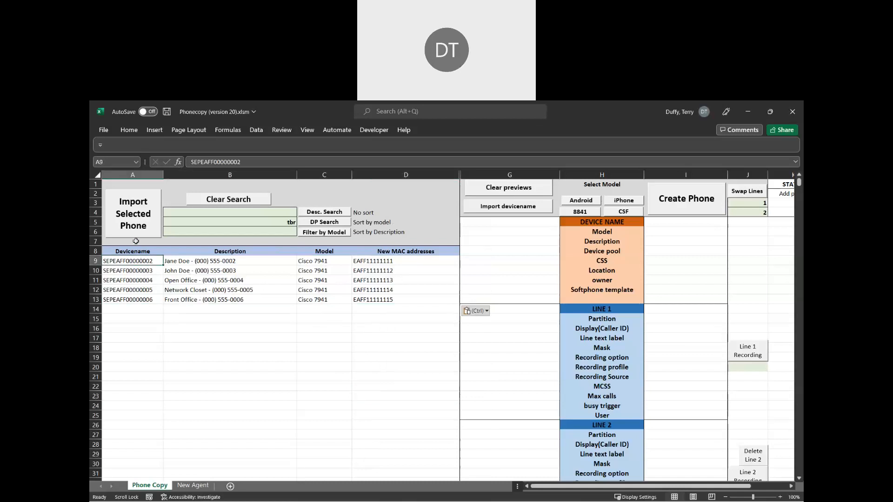
{"action": "left_click", "coordinate": [134, 223]}
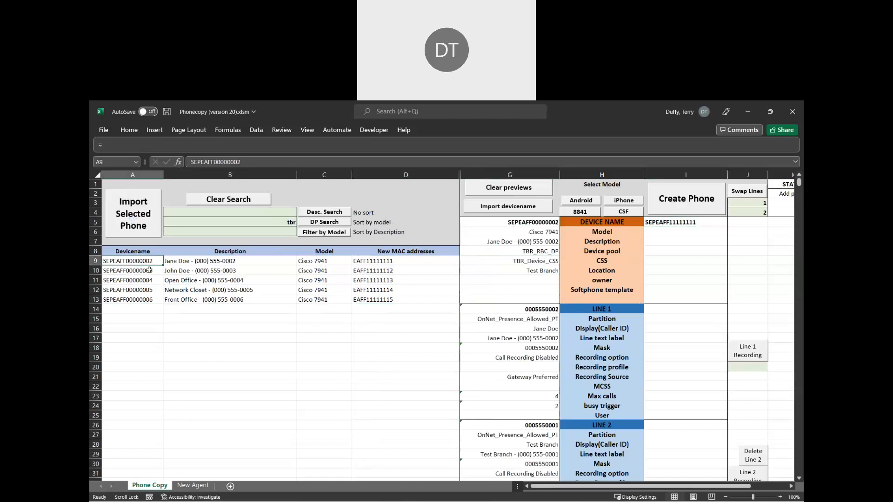
{"action": "left_click_drag", "start_coordinate": [525, 222], "coordinate": [516, 367]}
{"action": "scroll", "coordinate": [521, 295], "scroll_direction": "down", "scroll_amount": 1}
{"action": "scroll", "coordinate": [515, 367], "scroll_direction": "down", "scroll_amount": 3}
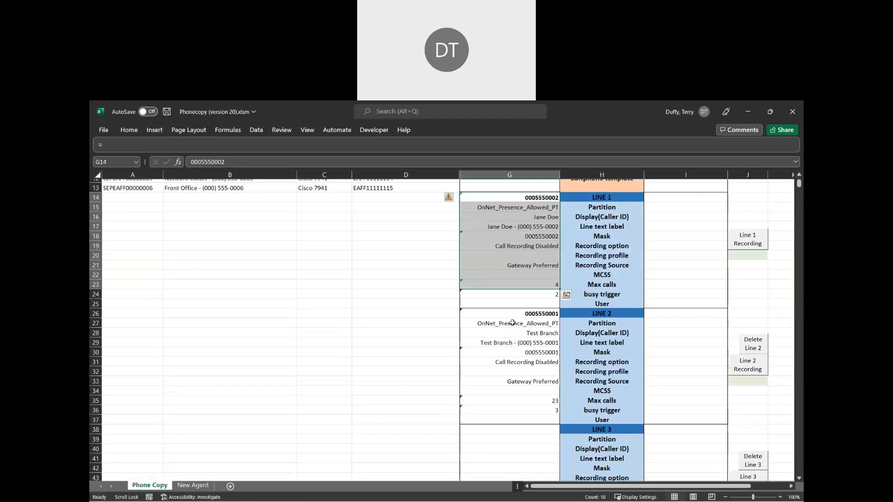
{"action": "left_click_drag", "start_coordinate": [512, 316], "coordinate": [534, 433]}
{"action": "scroll", "coordinate": [534, 433], "scroll_direction": "down", "scroll_amount": 11}
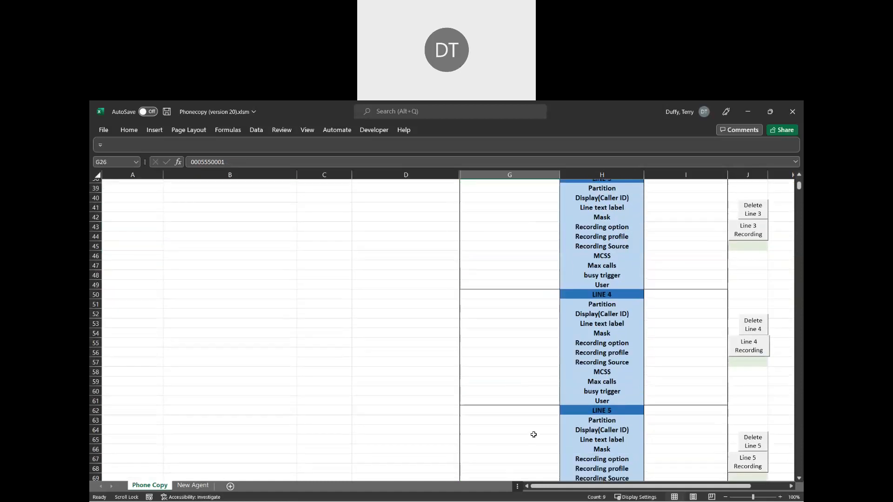
{"action": "scroll", "coordinate": [533, 431], "scroll_direction": "up", "scroll_amount": 15}
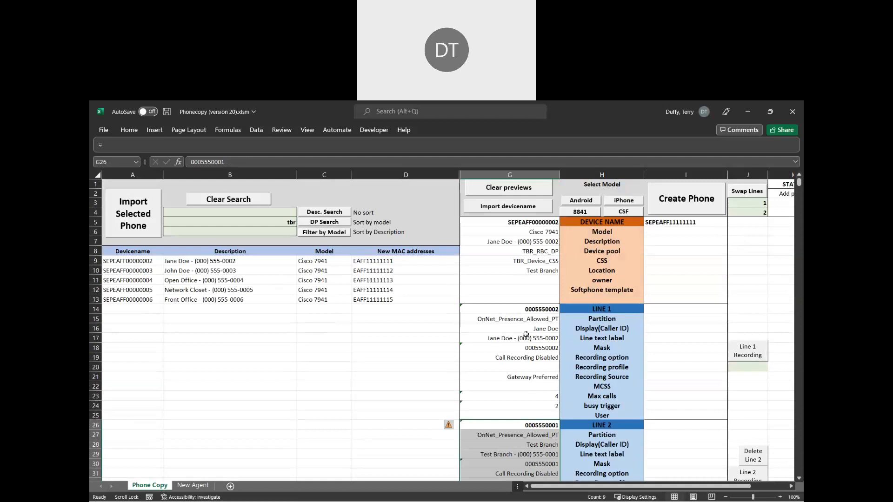
{"action": "left_click", "coordinate": [510, 223]}
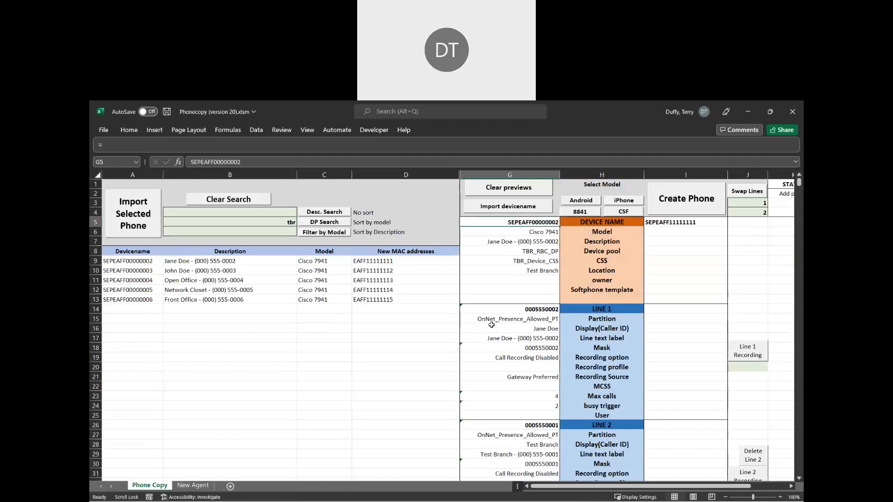
Apply the 8841 model to the imported phone and compare the old and new line 1 text labels
{"action": "left_click", "coordinate": [579, 213]}
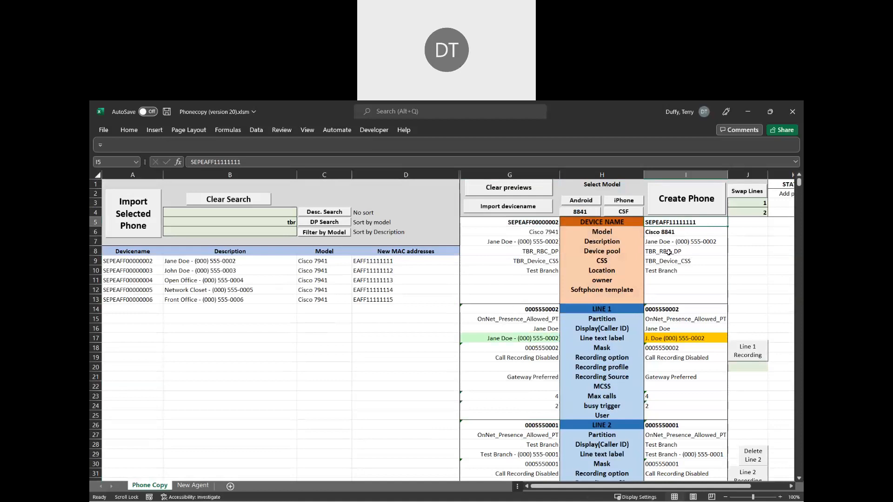
{"action": "left_click_drag", "start_coordinate": [663, 340], "coordinate": [512, 340]}
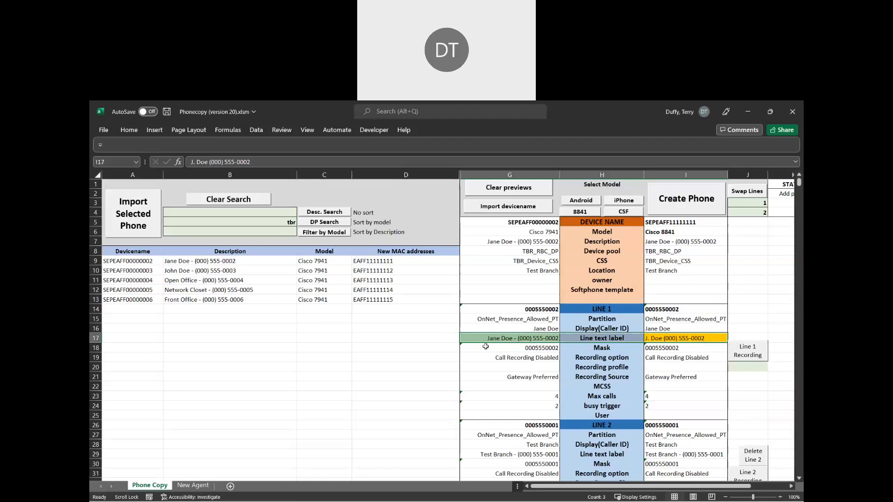
{"action": "left_click", "coordinate": [684, 359]}
Check the new device name against the first new MAC address, create the phone and check the Add phone status
{"action": "left_click", "coordinate": [693, 222]}
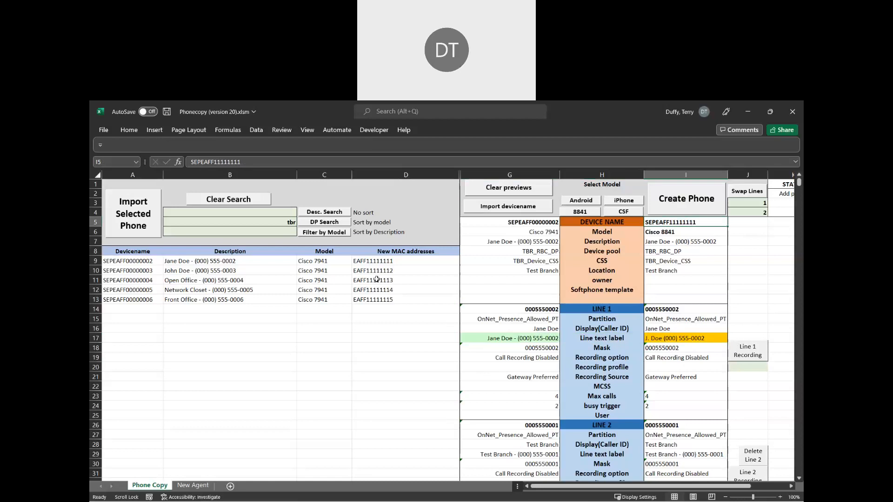
{"action": "left_click", "coordinate": [383, 259]}
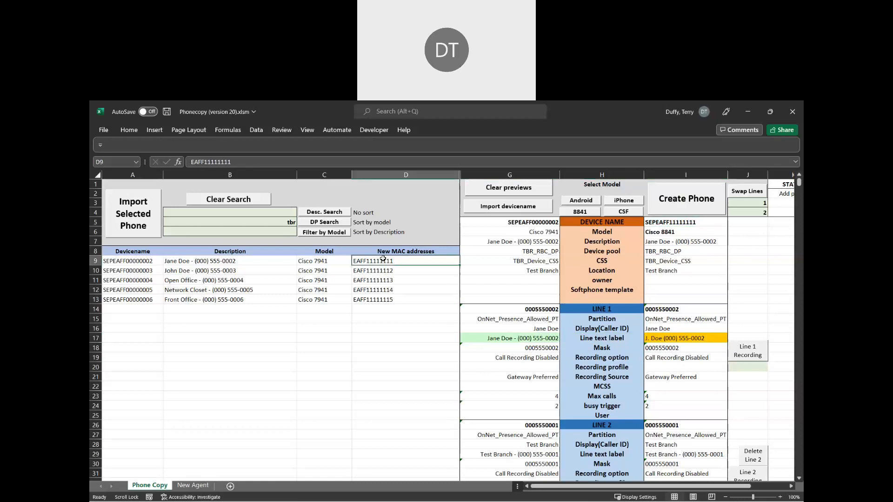
{"action": "left_click", "coordinate": [673, 223]}
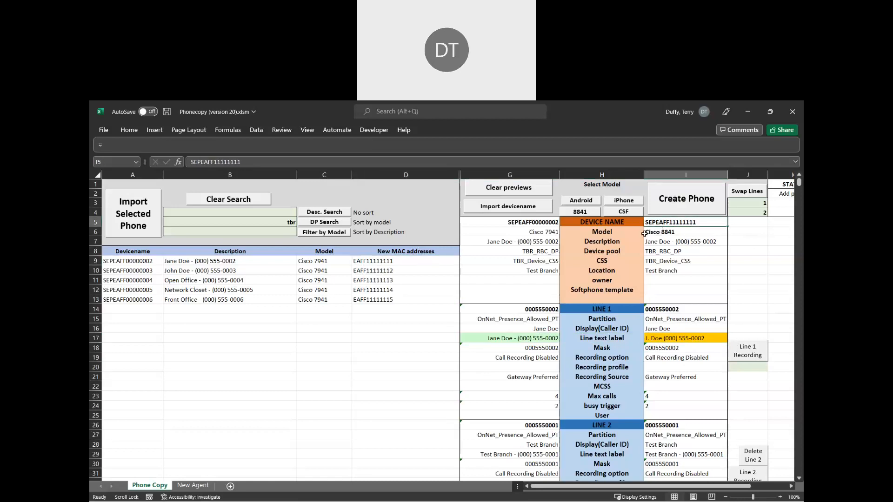
{"action": "left_click", "coordinate": [679, 209]}
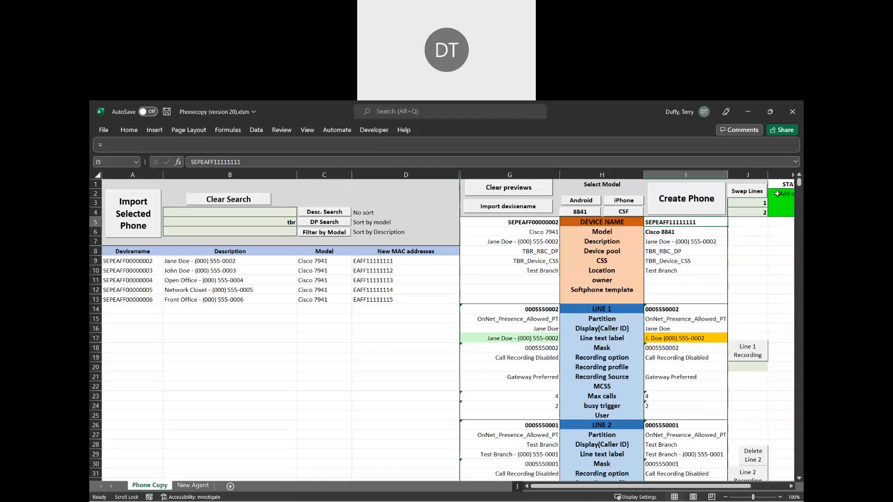
{"action": "left_click_drag", "start_coordinate": [777, 194], "coordinate": [780, 212]}
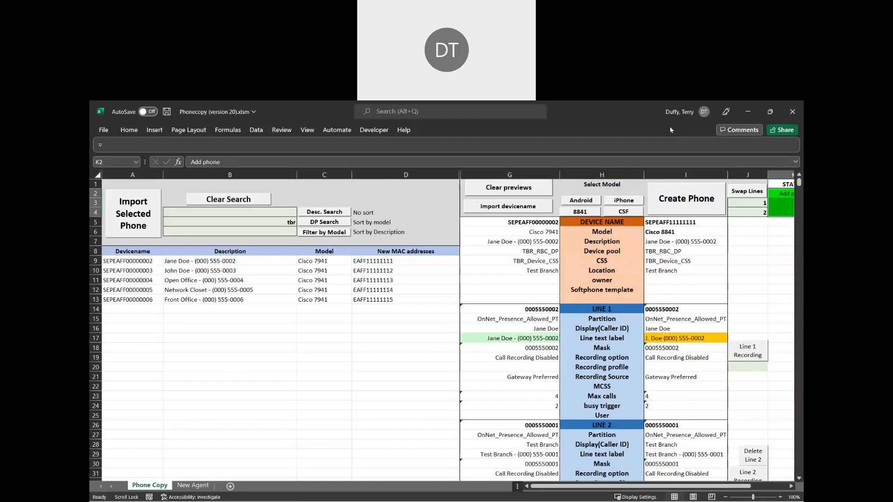
Switch to Cisco Unified CM Administration and find the phones whose device pool contains "tbr"
{"action": "left_click_drag", "start_coordinate": [670, 131], "coordinate": [505, 392]}
{"action": "left_click", "coordinate": [544, 184]}
{"action": "left_click", "coordinate": [390, 230]}
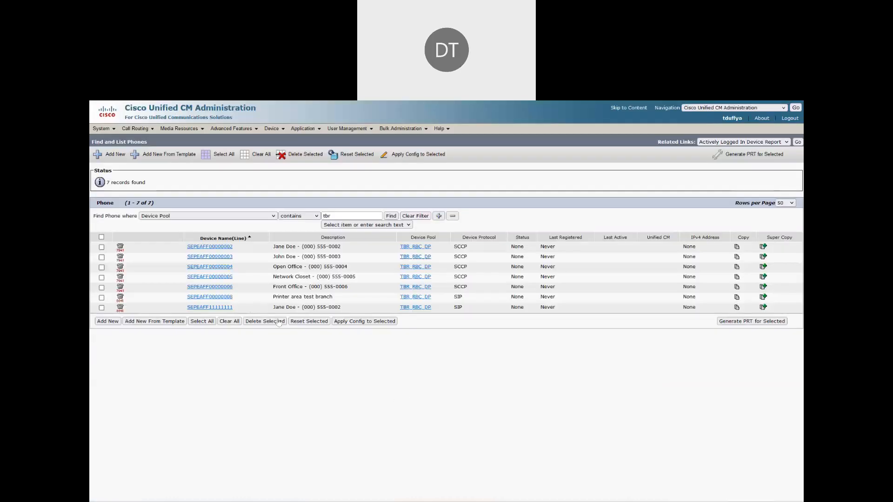
Examine the newly created phone and the original phone SEPEAFF00000002, returning to the phone list
{"action": "left_click_drag", "start_coordinate": [324, 307], "coordinate": [338, 266]}
{"action": "left_click", "coordinate": [795, 143]}
{"action": "left_click", "coordinate": [225, 249]}
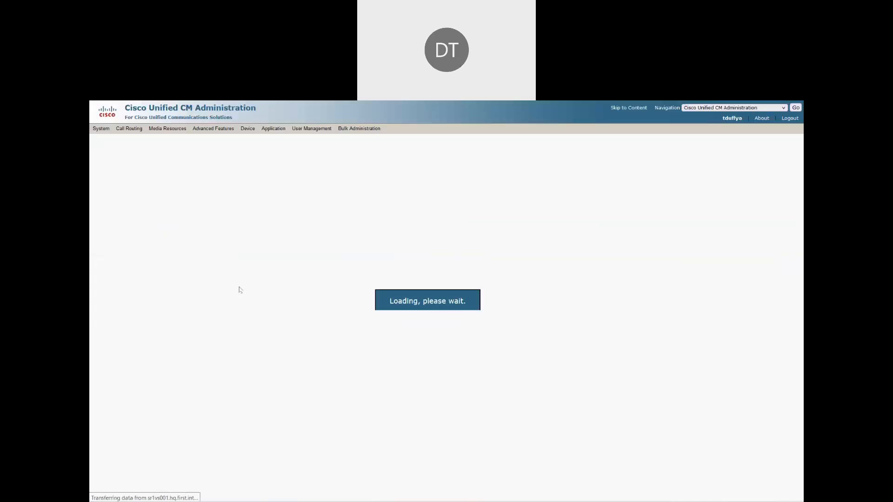
{"action": "left_click", "coordinate": [796, 143]}
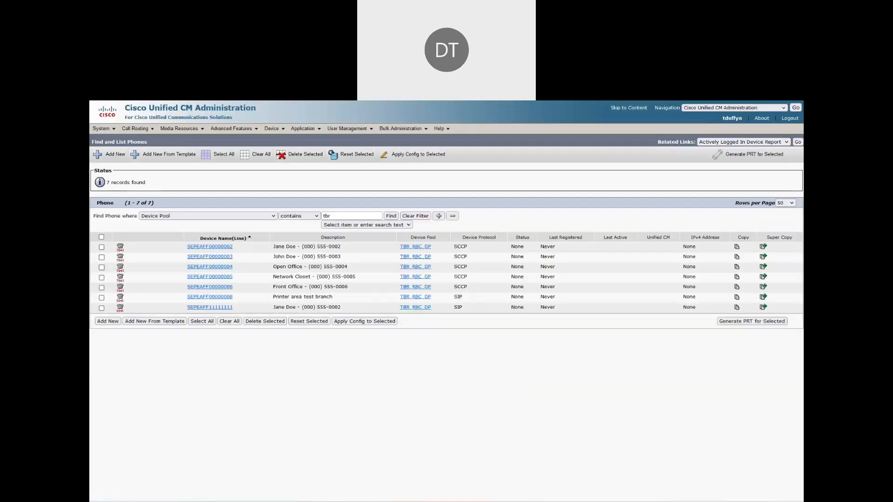
Return to the Phonecopy workbook in Excel, maximize its window and select the four remaining device names in A10:A13
{"action": "key", "text": "alt+Tab"}
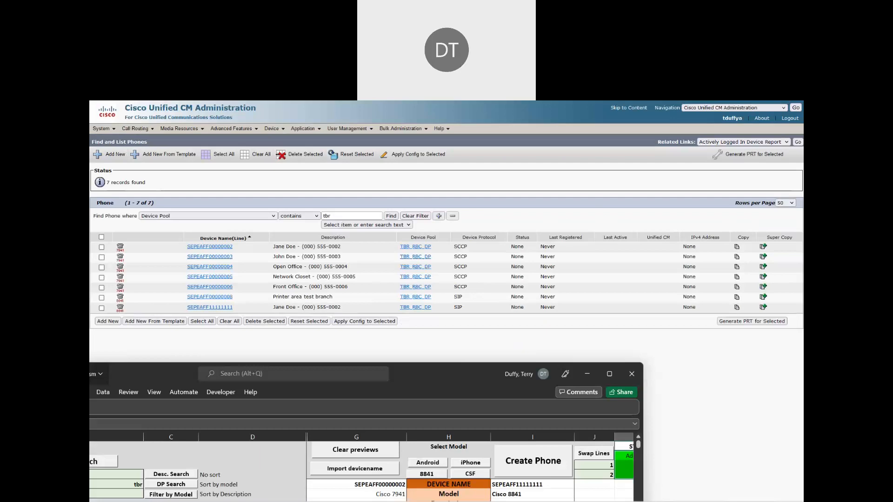
{"action": "left_click_drag", "start_coordinate": [34, 372], "coordinate": [329, 358]}
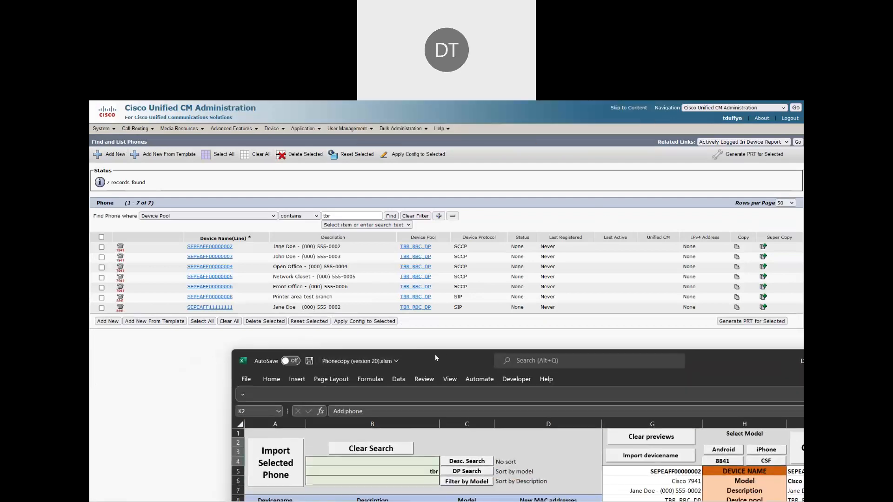
{"action": "double_click", "coordinate": [436, 358]}
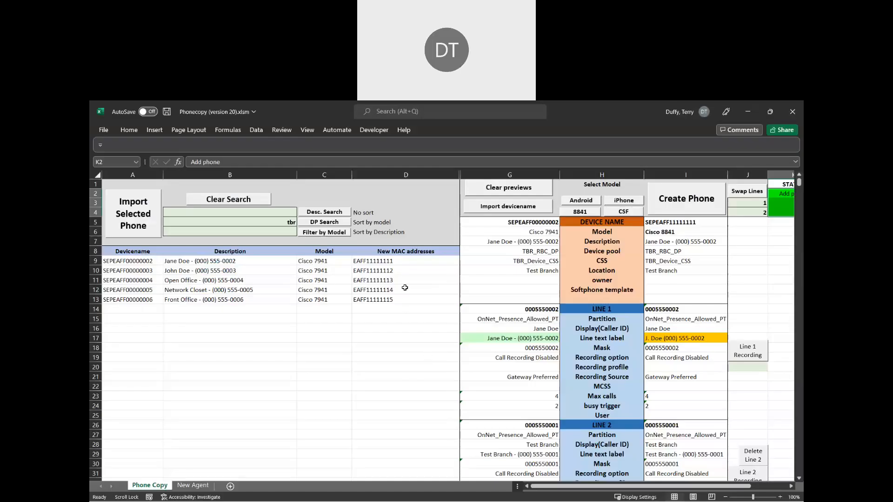
{"action": "left_click", "coordinate": [143, 262]}
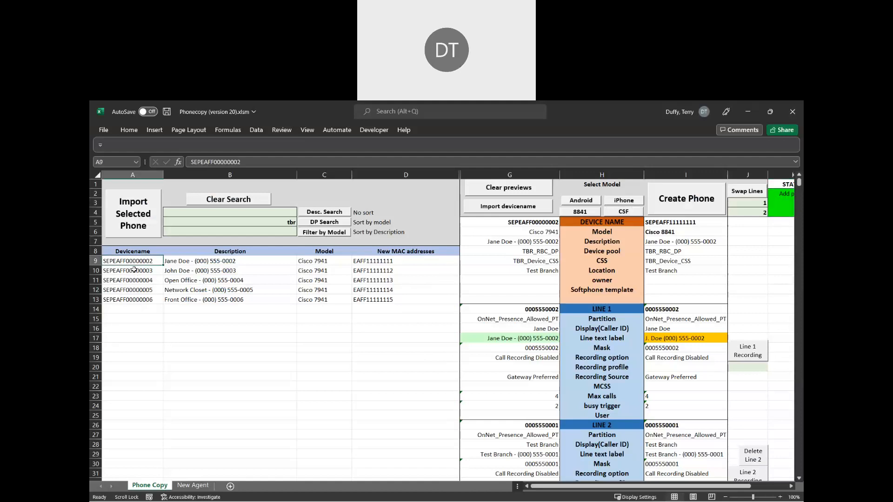
{"action": "left_click_drag", "start_coordinate": [134, 270], "coordinate": [135, 303]}
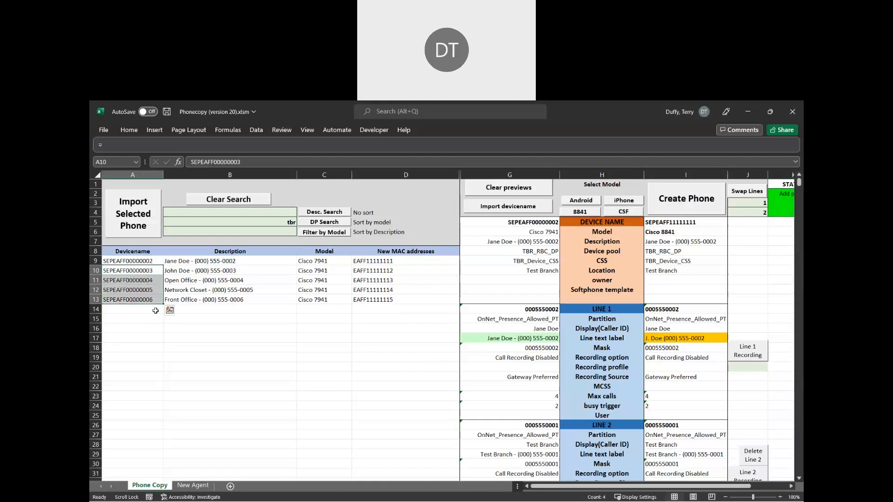
Import phone SEPEAFF00000003, set the new model to 8841 and create the phone
{"action": "left_click", "coordinate": [138, 215]}
{"action": "left_click", "coordinate": [582, 212]}
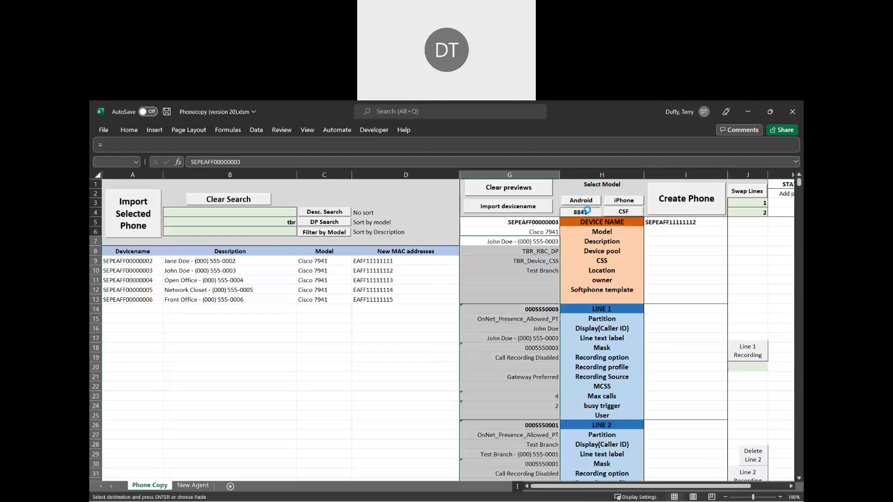
{"action": "left_click", "coordinate": [691, 203]}
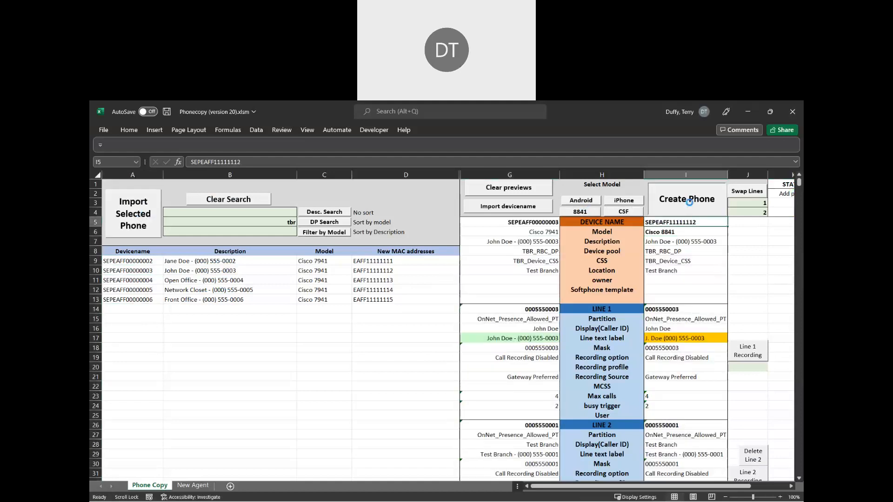
Import phone SEPEAFF00000004, set the new model to 8841 and create the phone
{"action": "left_click", "coordinate": [138, 281]}
{"action": "left_click", "coordinate": [131, 235]}
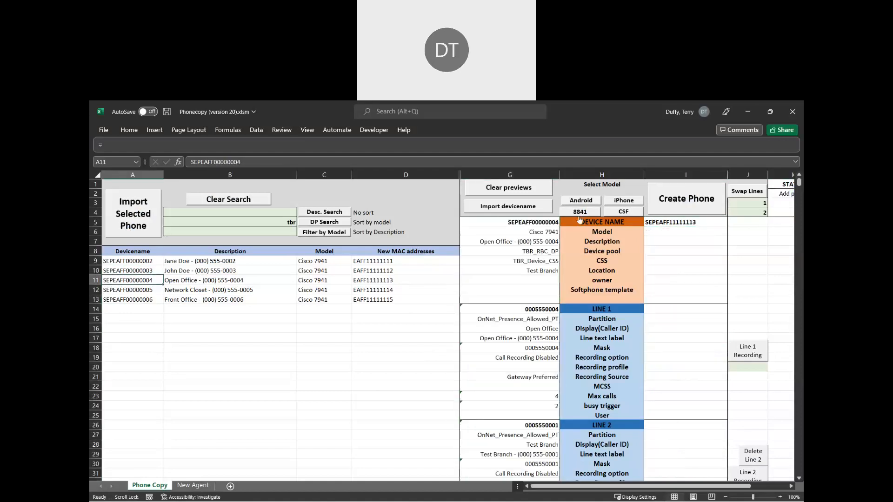
{"action": "left_click", "coordinate": [581, 212]}
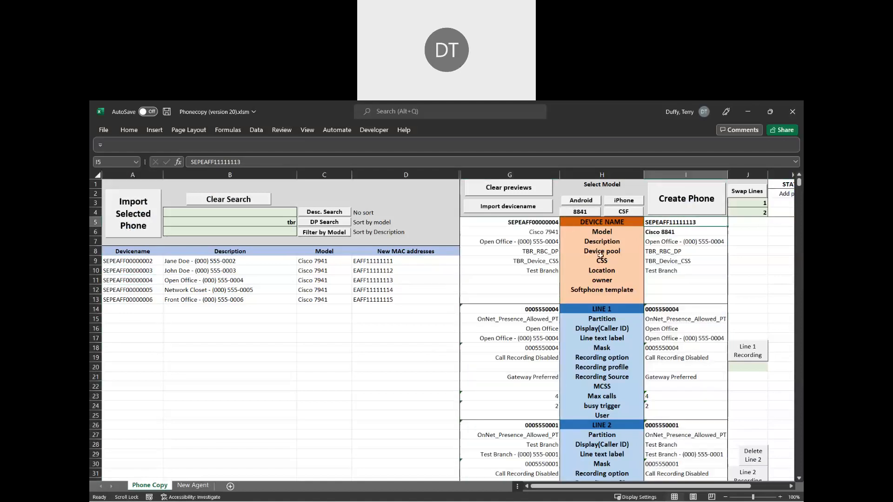
{"action": "left_click", "coordinate": [694, 202]}
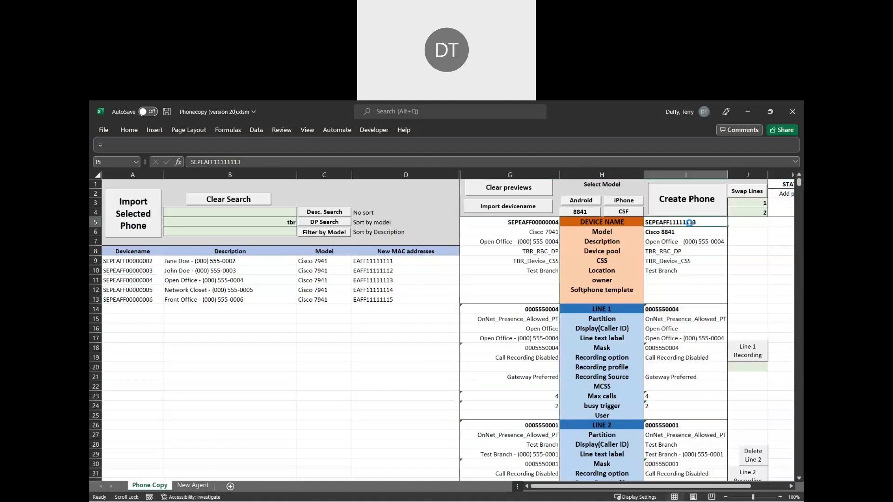
Import phone SEPEAFF00000005, set the new model to 8841 and create the phone
{"action": "left_click", "coordinate": [141, 288]}
{"action": "left_click", "coordinate": [130, 225]}
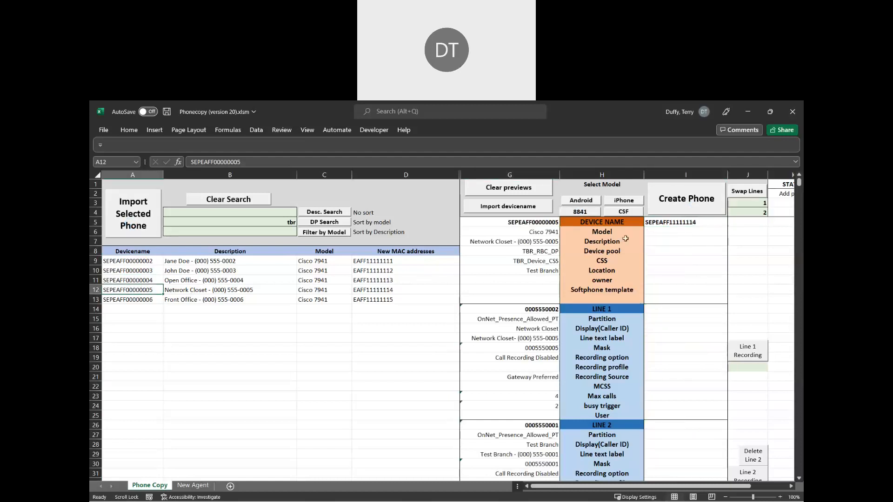
{"action": "left_click", "coordinate": [581, 212]}
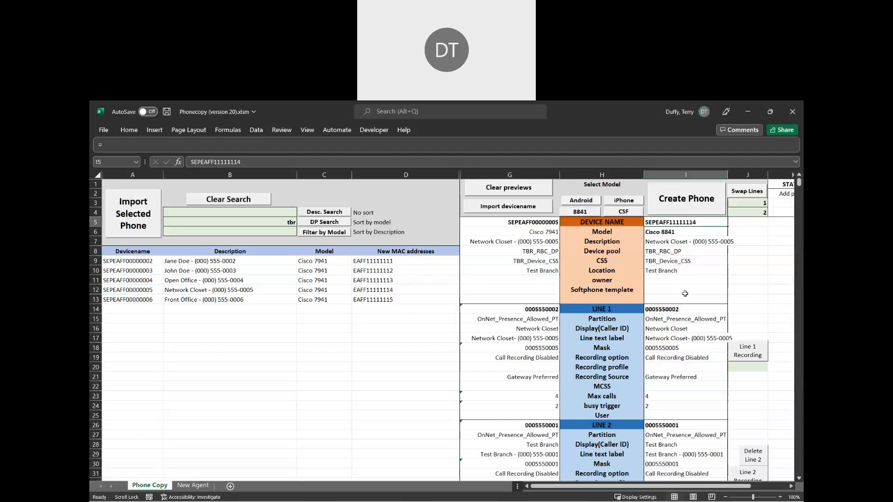
{"action": "left_click", "coordinate": [695, 203]}
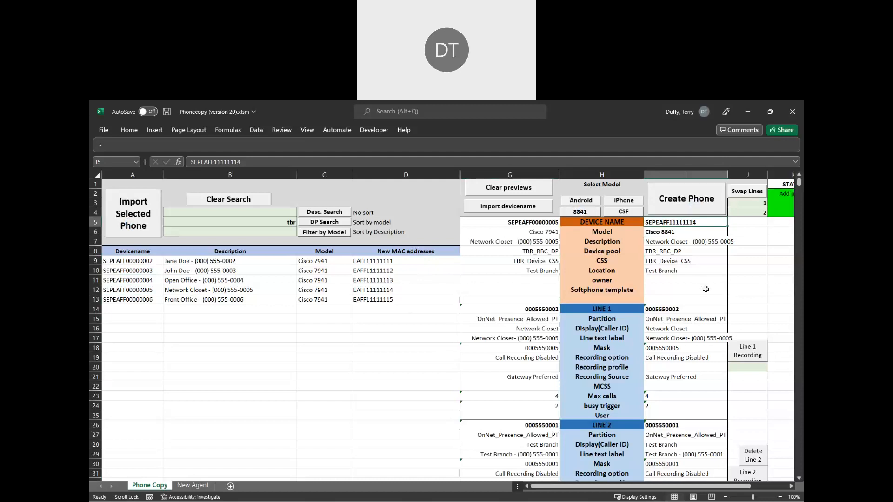
Import phone SEPEAFF00000006, set the new model to 8841 and review both lines in the preview
{"action": "left_click", "coordinate": [135, 300]}
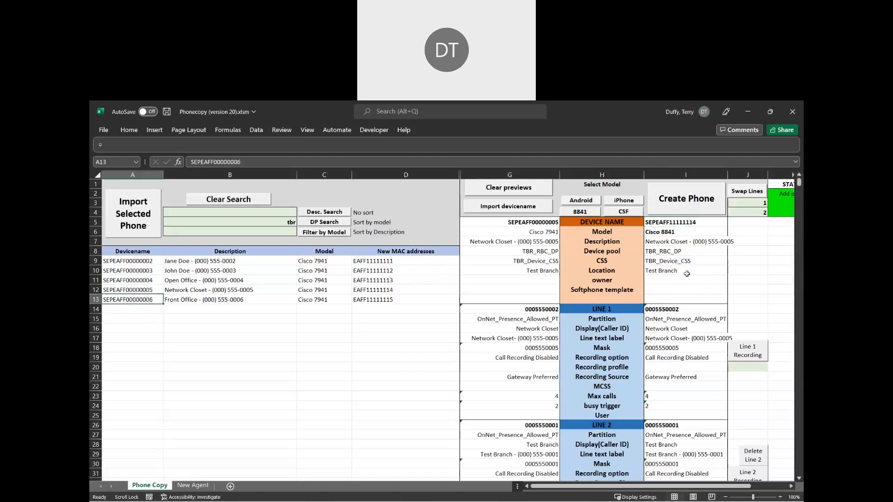
{"action": "left_click", "coordinate": [132, 223]}
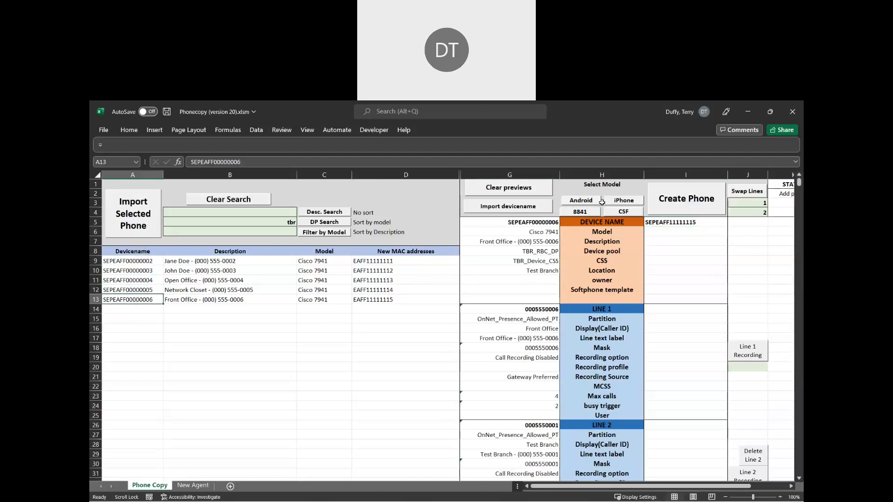
{"action": "left_click", "coordinate": [580, 211]}
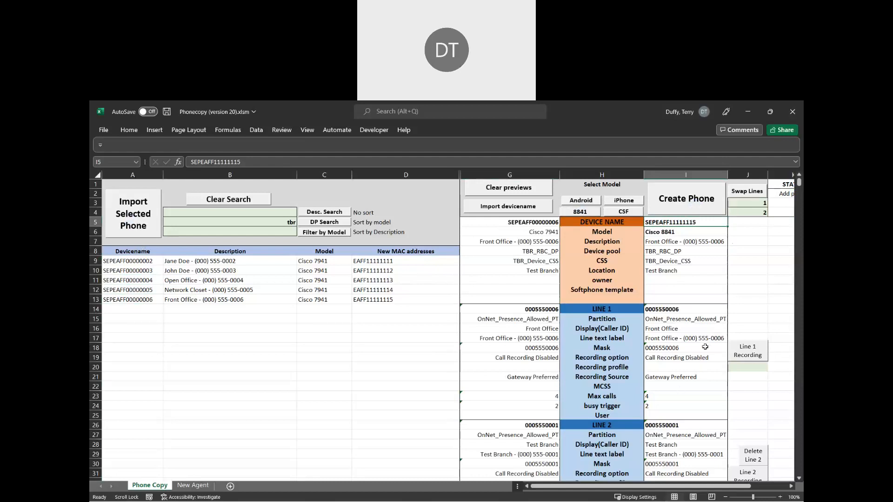
{"action": "scroll", "coordinate": [706, 347], "scroll_direction": "down", "scroll_amount": 1}
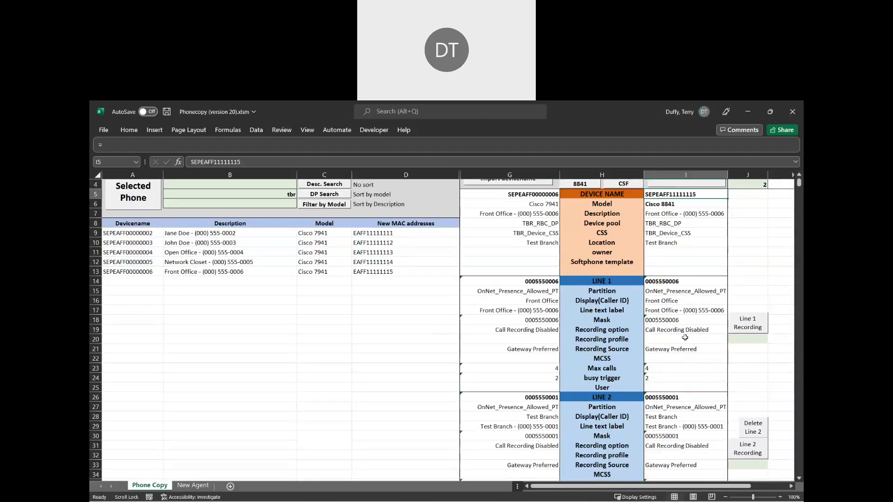
{"action": "scroll", "coordinate": [685, 337], "scroll_direction": "up", "scroll_amount": 1}
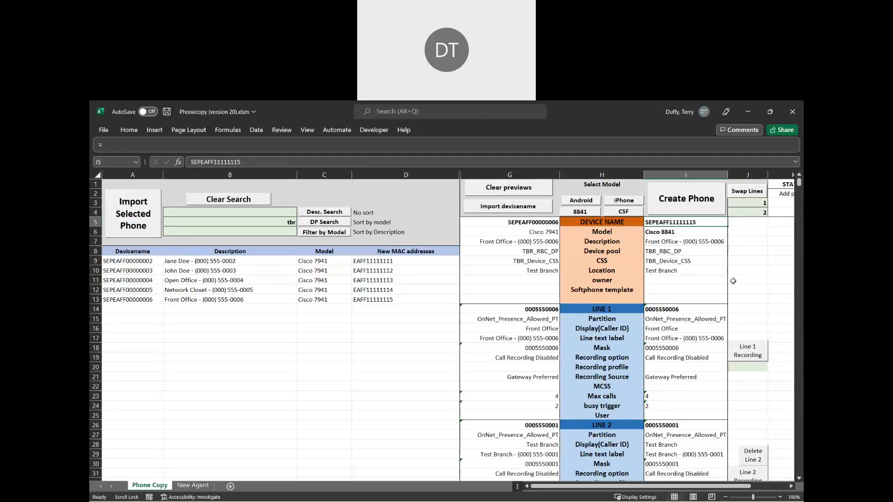
Swap lines 1 and 2 of the new Front Office phone, check the preview and create the phone
{"action": "left_click", "coordinate": [747, 192]}
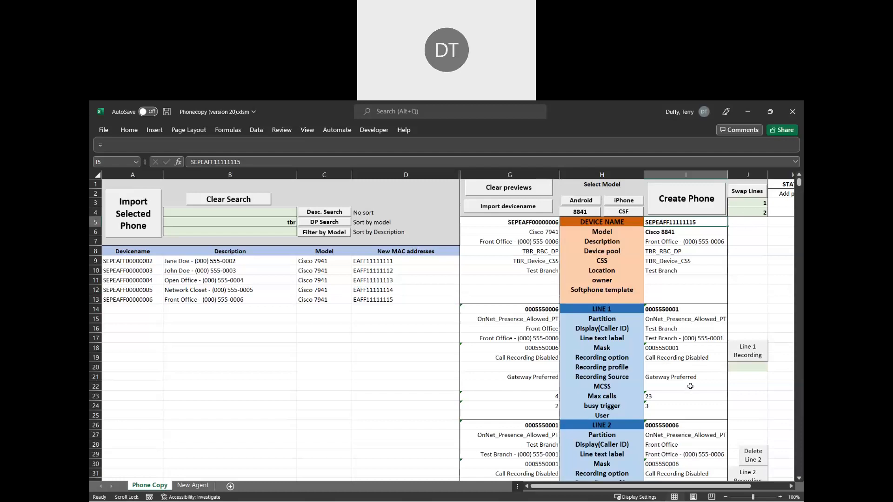
{"action": "scroll", "coordinate": [690, 385], "scroll_direction": "down", "scroll_amount": 2}
{"action": "scroll", "coordinate": [689, 385], "scroll_direction": "up", "scroll_amount": 2}
{"action": "left_click", "coordinate": [681, 200]}
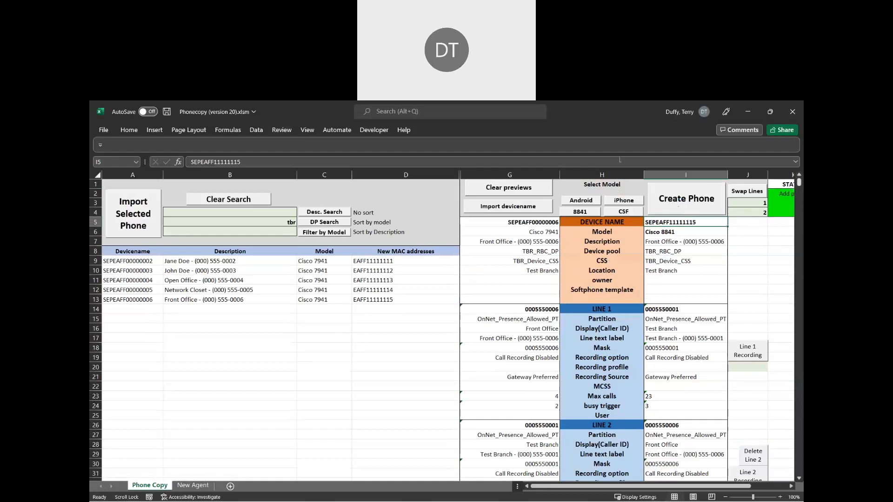
Switch to Cisco Unified CM Administration, refresh the "tbr" phone list and compare the line order of SEPEAFF11111115 with SEPEAFF00000006
{"action": "left_click_drag", "start_coordinate": [684, 129], "coordinate": [91, 385]}
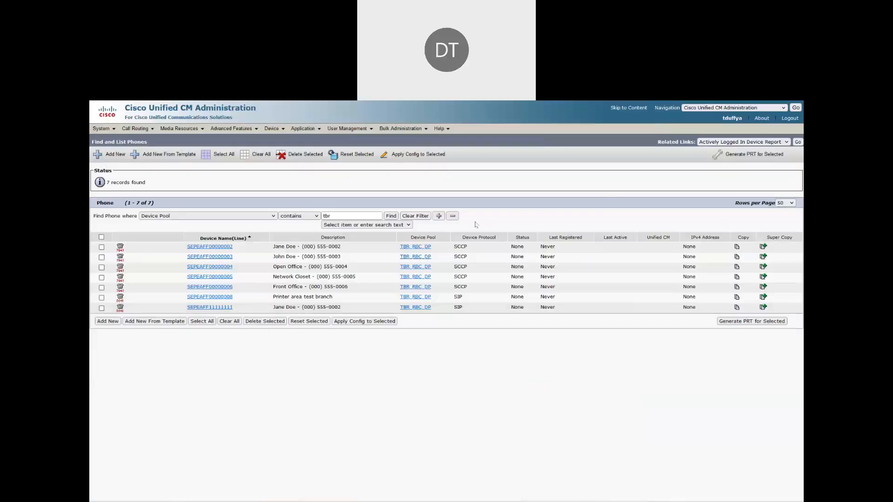
{"action": "left_click", "coordinate": [392, 217]}
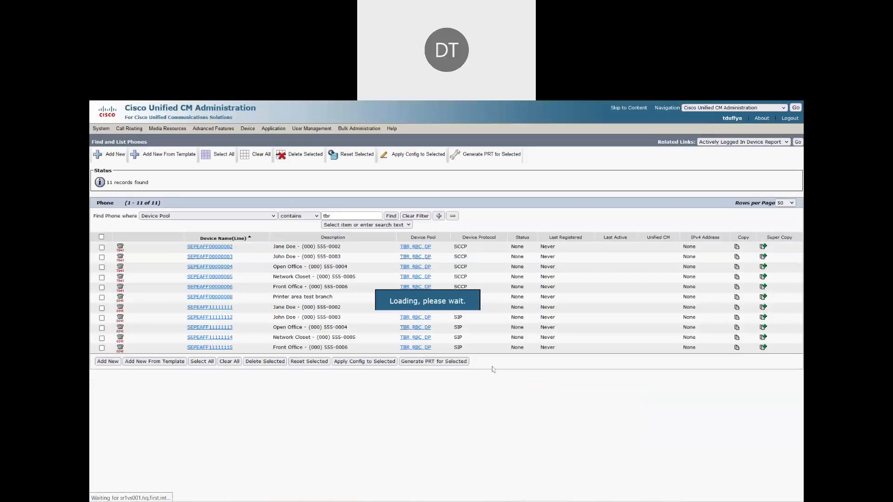
{"action": "left_click", "coordinate": [223, 348]}
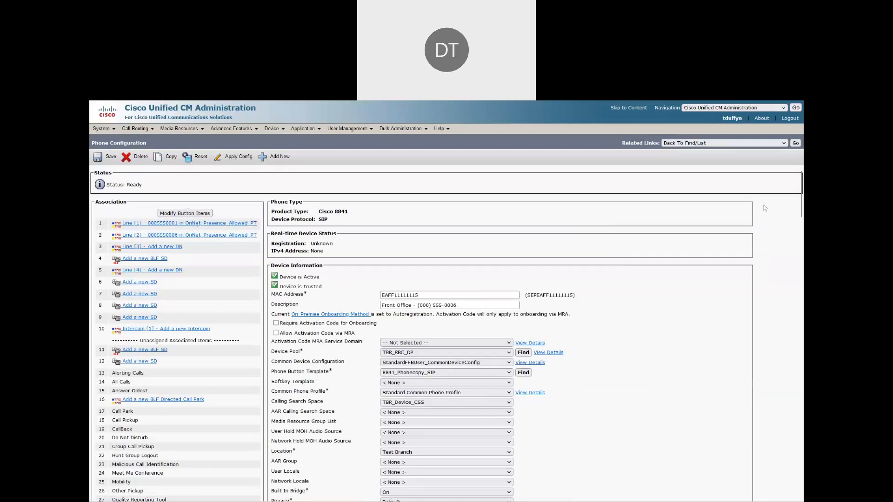
{"action": "left_click", "coordinate": [796, 143]}
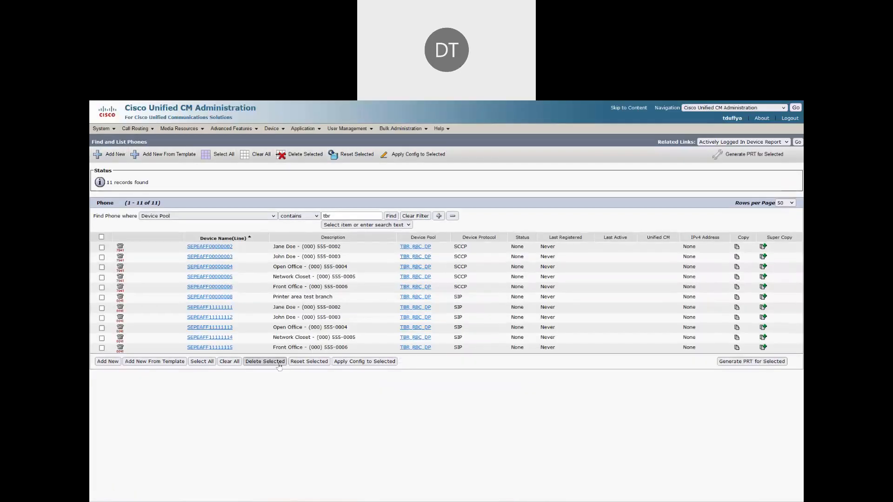
{"action": "left_click", "coordinate": [226, 287]}
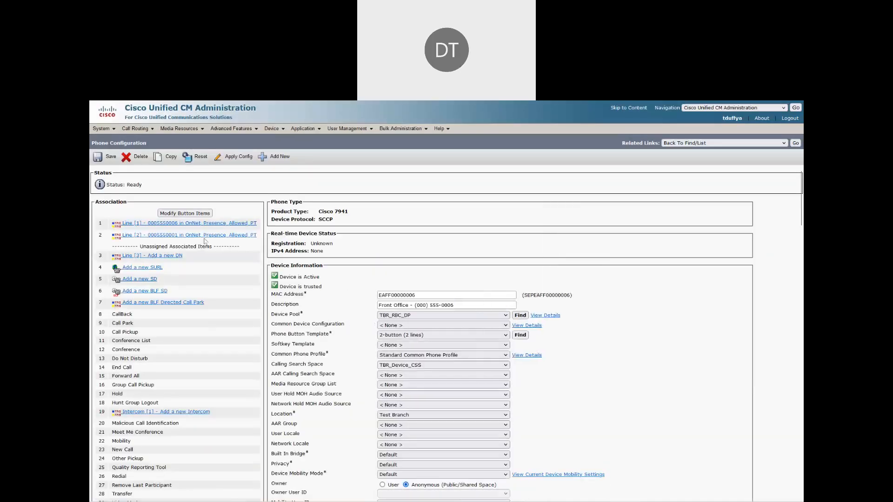
{"action": "left_click", "coordinate": [795, 143]}
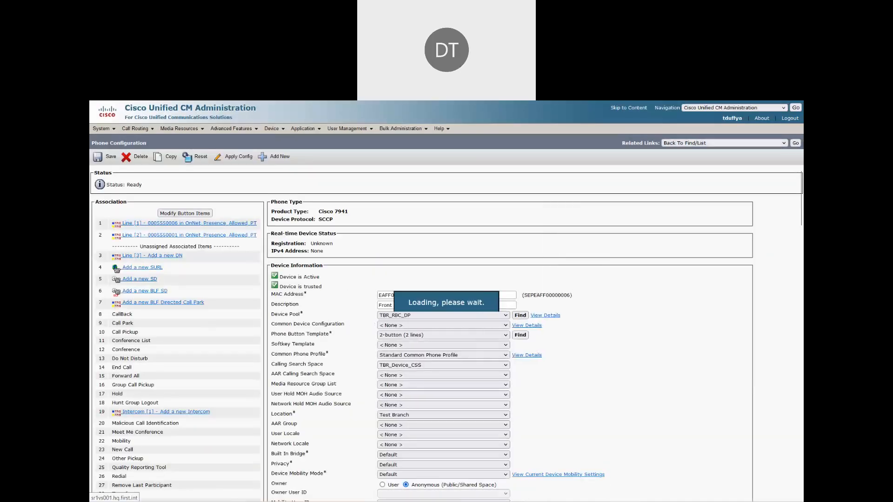
Return to the maximized Phonecopy workbook in Excel, import phone SEPEAFF00000002 and set the new model to CSF
{"action": "left_click_drag", "start_coordinate": [283, 501], "coordinate": [284, 335]}
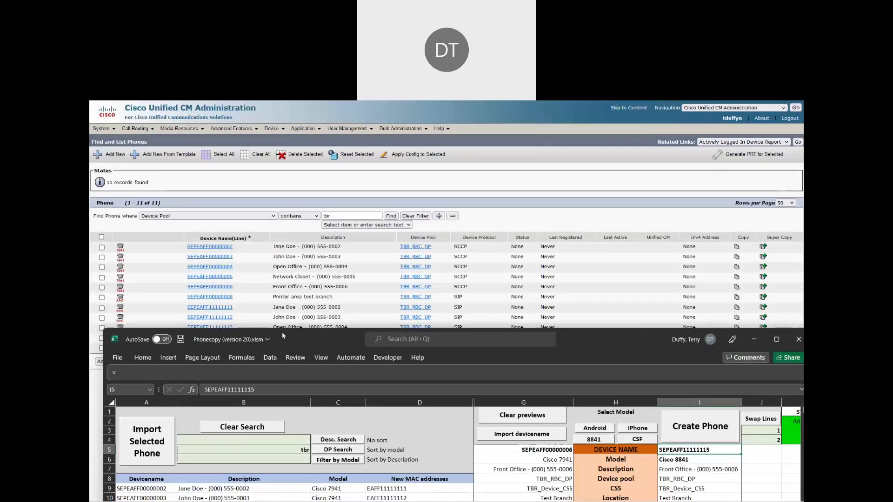
{"action": "double_click", "coordinate": [283, 335]}
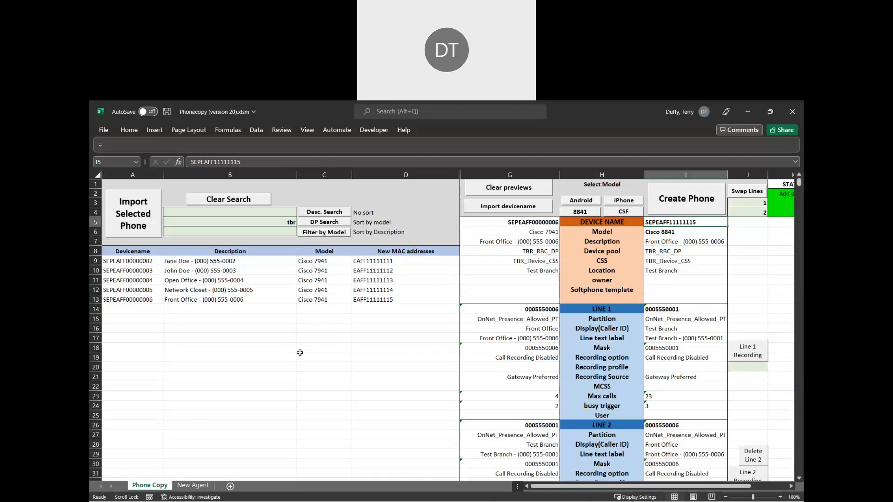
{"action": "left_click", "coordinate": [138, 263]}
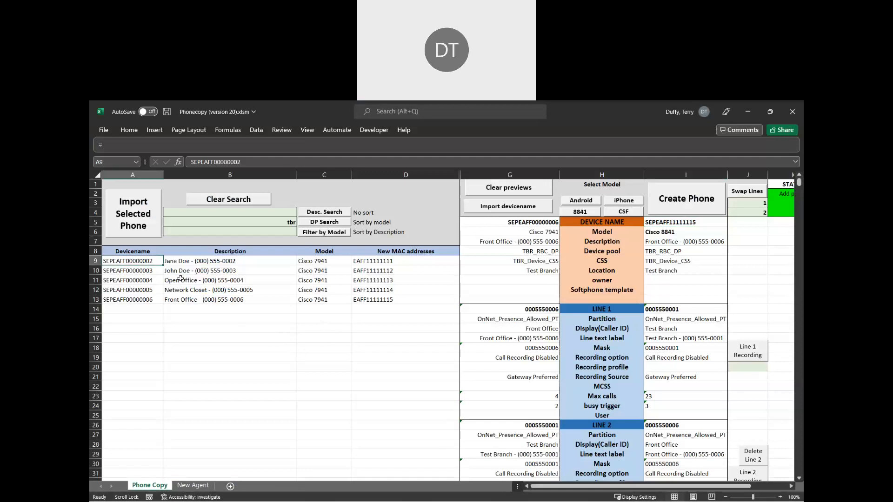
{"action": "left_click", "coordinate": [145, 227]}
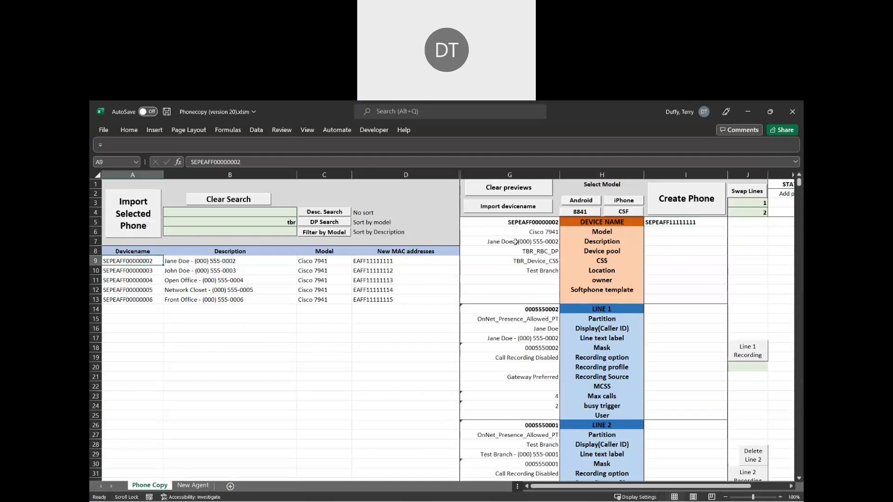
{"action": "scroll", "coordinate": [514, 346], "scroll_direction": "down", "scroll_amount": 2}
{"action": "scroll", "coordinate": [513, 348], "scroll_direction": "up", "scroll_amount": 2}
{"action": "left_click", "coordinate": [625, 212]}
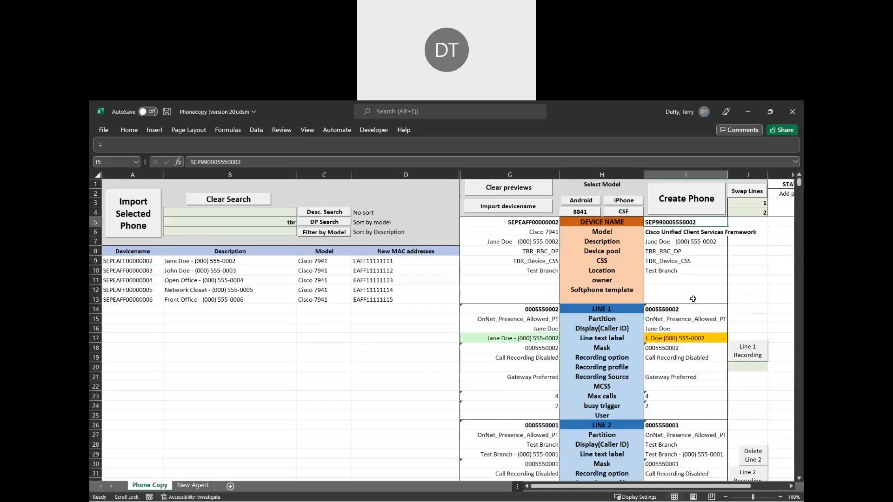
Delete line 2 from the new CSF device and create the phone
{"action": "scroll", "coordinate": [693, 299], "scroll_direction": "down", "scroll_amount": 2}
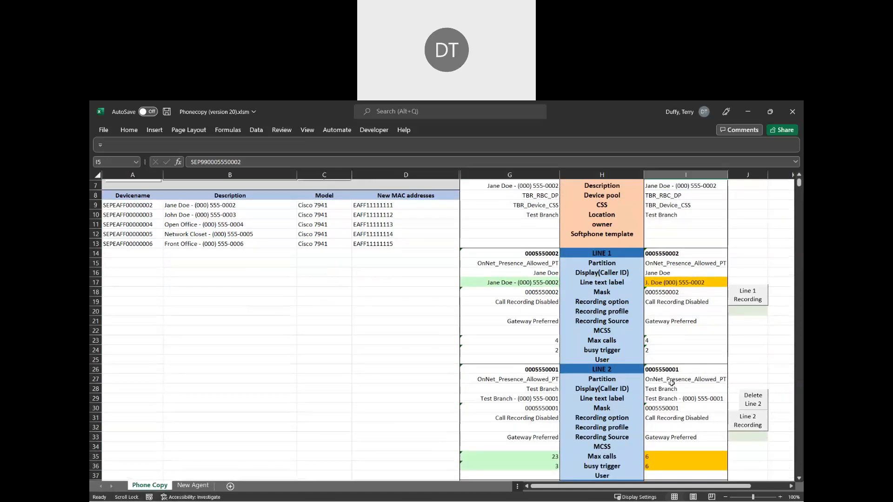
{"action": "left_click", "coordinate": [750, 397]}
{"action": "scroll", "coordinate": [692, 393], "scroll_direction": "up", "scroll_amount": 2}
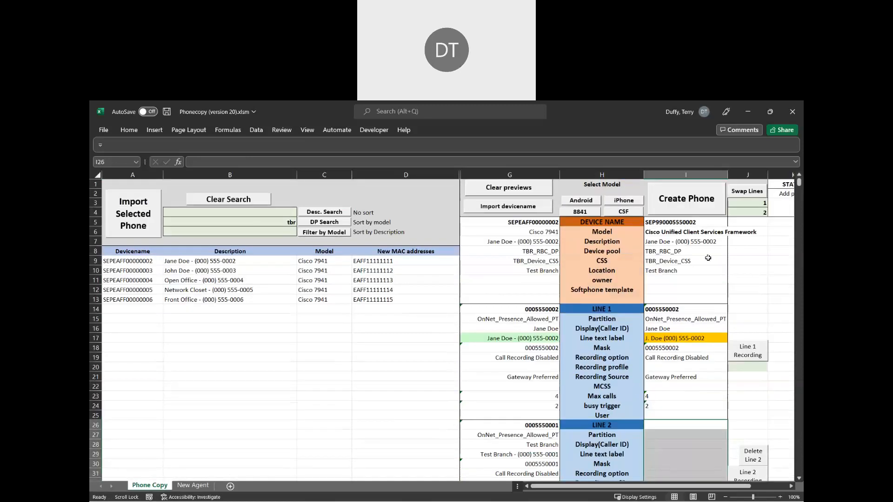
{"action": "left_click", "coordinate": [688, 197]}
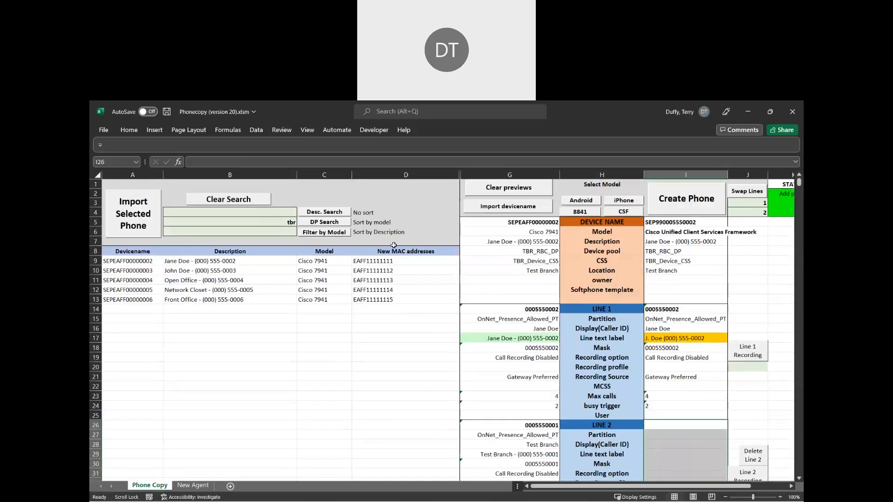
Import phone SEPEAFF00000003 and set the new model to iPhone
{"action": "left_click", "coordinate": [131, 270]}
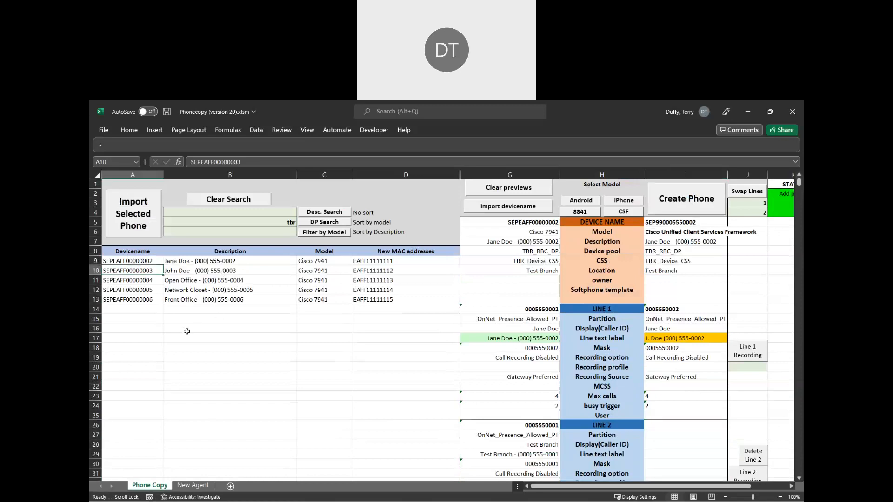
{"action": "left_click", "coordinate": [134, 216]}
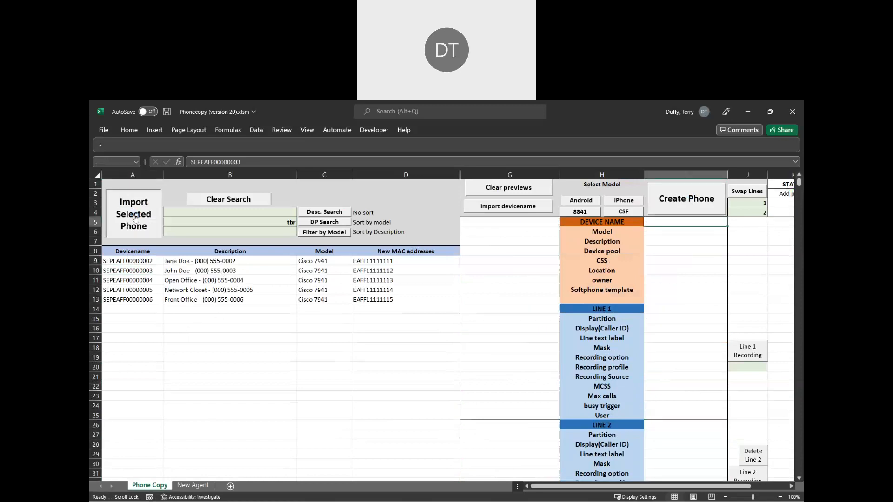
{"action": "left_click", "coordinate": [628, 201]}
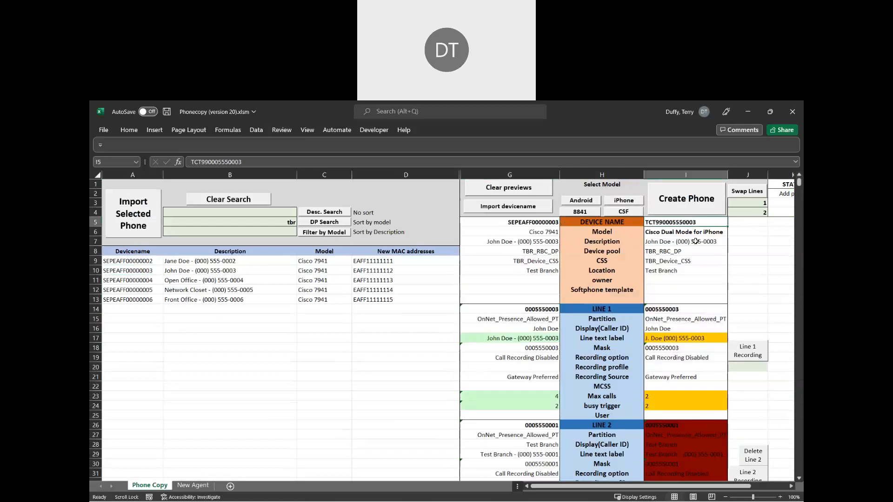
Compare the Line 1 max calls and busy trigger values of the original phone and the iPhone preview
{"action": "scroll", "coordinate": [695, 242], "scroll_direction": "down", "scroll_amount": 3}
{"action": "left_click", "coordinate": [688, 315]}
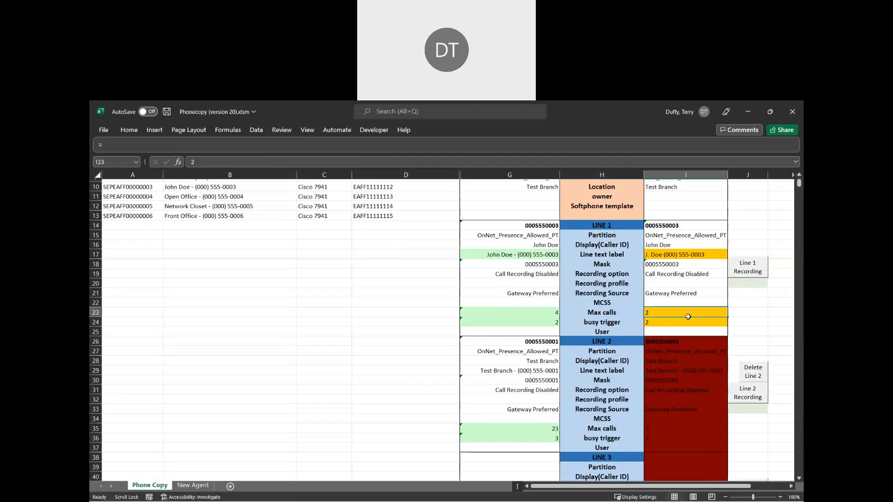
{"action": "left_click_drag", "start_coordinate": [689, 321], "coordinate": [551, 323]}
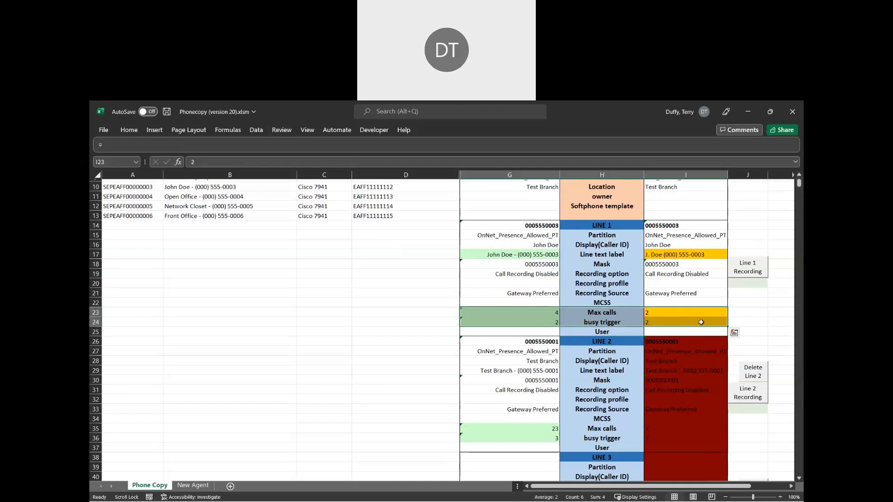
{"action": "left_click", "coordinate": [688, 313]}
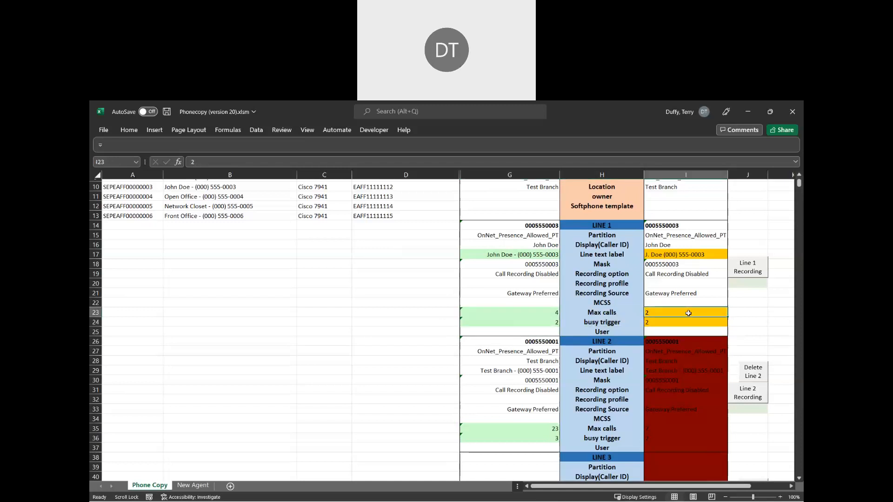
Examine the marked Line 2 and Line 3 blocks in the iPhone preview, selecting the cells from I26 downward
{"action": "left_click", "coordinate": [686, 342]}
{"action": "key", "text": "shift+Down"}
{"action": "key", "text": "shift+Down"}
{"action": "key", "text": "shift+Down"}
{"action": "key", "text": "shift+Down"}
{"action": "key", "text": "shift+Down"}
{"action": "key", "text": "shift+Down"}
{"action": "key", "text": "shift+Down"}
{"action": "key", "text": "shift+Down"}
{"action": "key", "text": "shift+Down"}
{"action": "key", "text": "shift+Down"}
{"action": "key", "text": "shift+Down"}
{"action": "key", "text": "shift+Down"}
{"action": "key", "text": "shift+Down"}
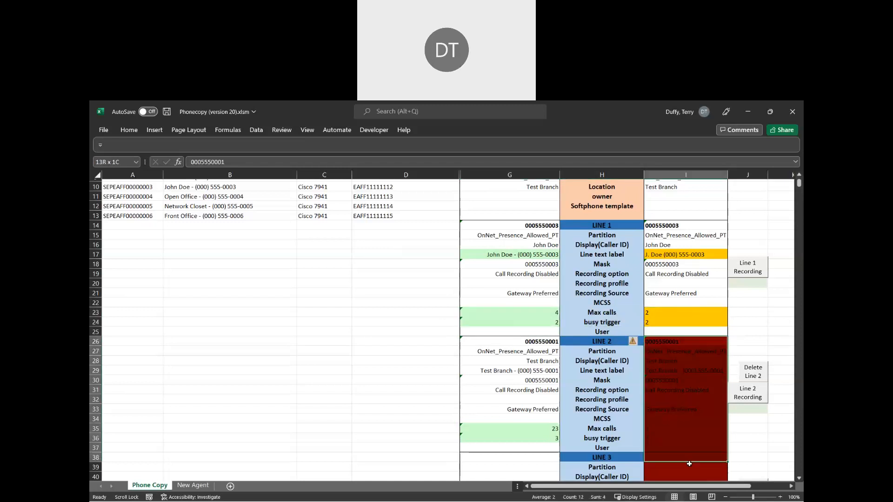
{"action": "scroll", "coordinate": [684, 358], "scroll_direction": "down", "scroll_amount": 3}
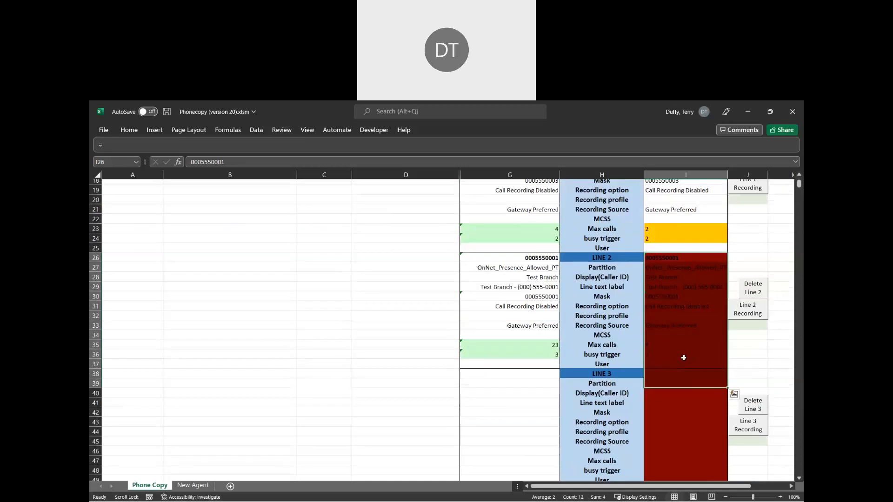
Review the iPhone preview from the device name to Line 2 and create the phone
{"action": "scroll", "coordinate": [675, 326], "scroll_direction": "up", "scroll_amount": 6}
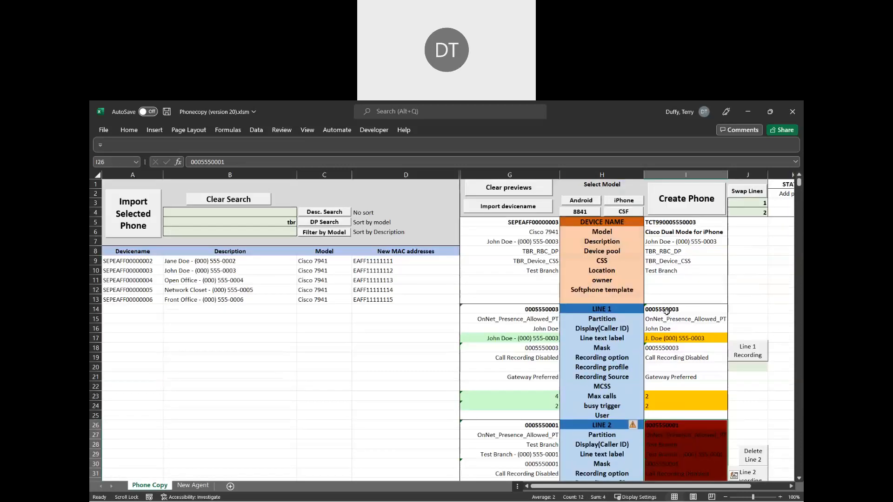
{"action": "scroll", "coordinate": [679, 404], "scroll_direction": "down", "scroll_amount": 2}
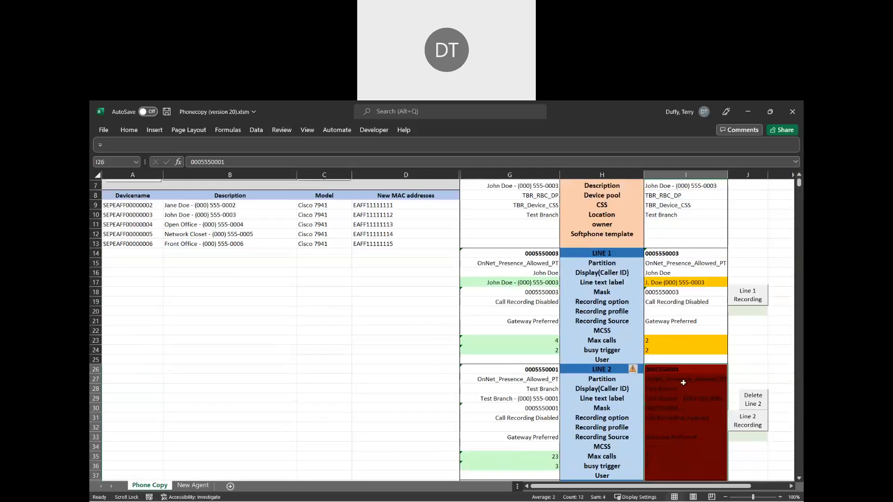
{"action": "scroll", "coordinate": [684, 383], "scroll_direction": "up", "scroll_amount": 2}
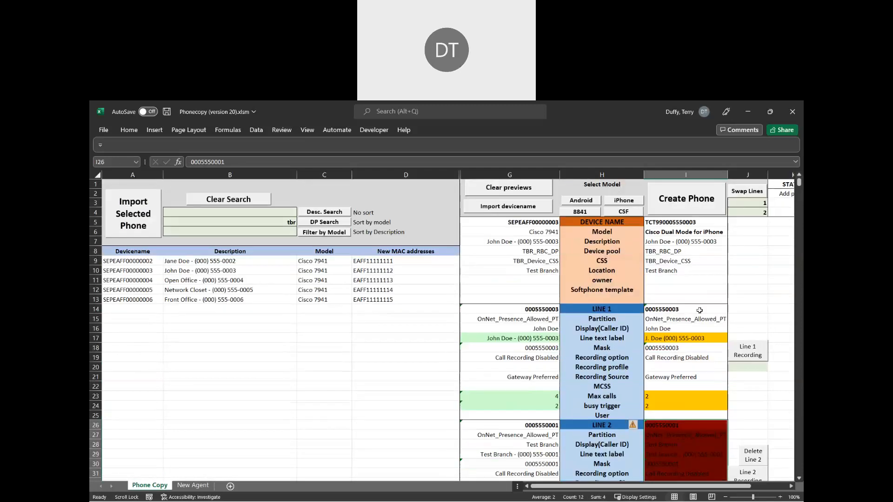
{"action": "left_click", "coordinate": [689, 199]}
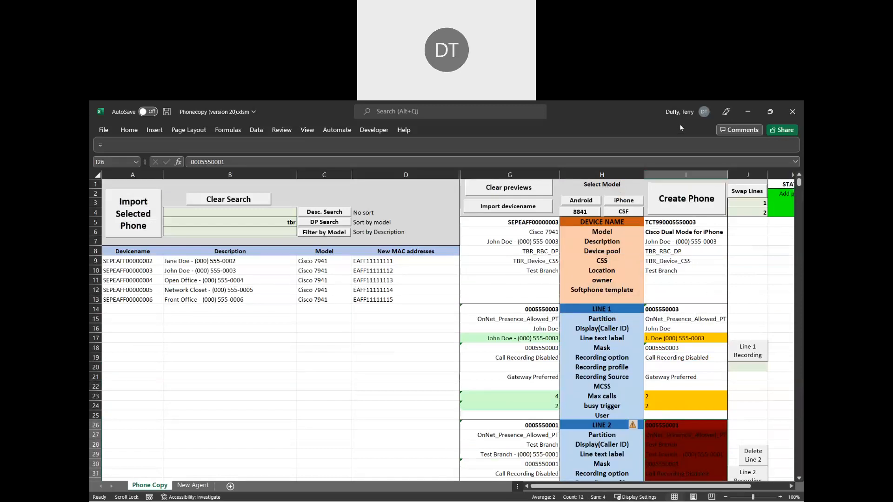
Switch to Cisco Unified CM, refresh the tbr device pool phone list, and view the new CSF device before returning to the list
{"action": "left_click_drag", "start_coordinate": [680, 124], "coordinate": [196, 501]}
{"action": "left_click", "coordinate": [392, 217]}
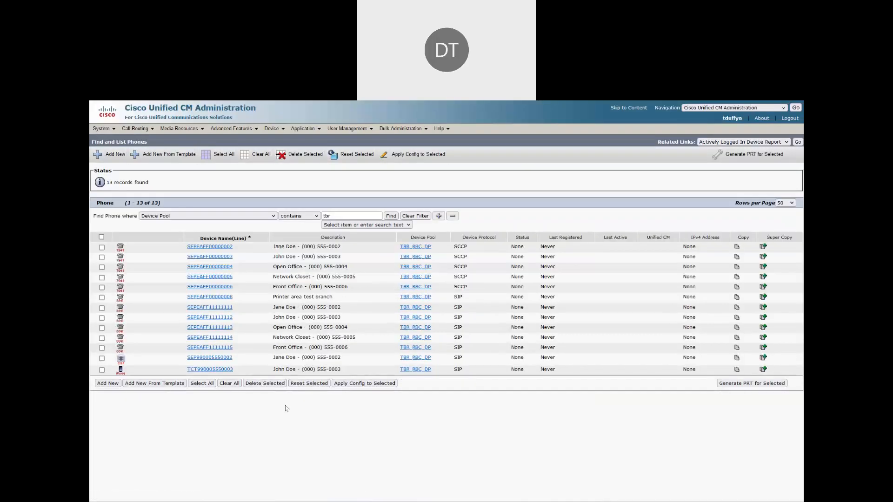
{"action": "left_click", "coordinate": [223, 358]}
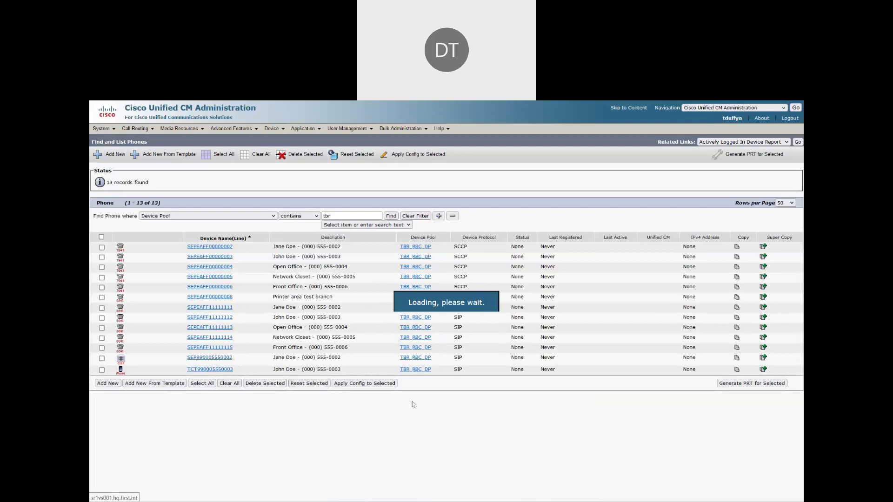
{"action": "left_click", "coordinate": [796, 143]}
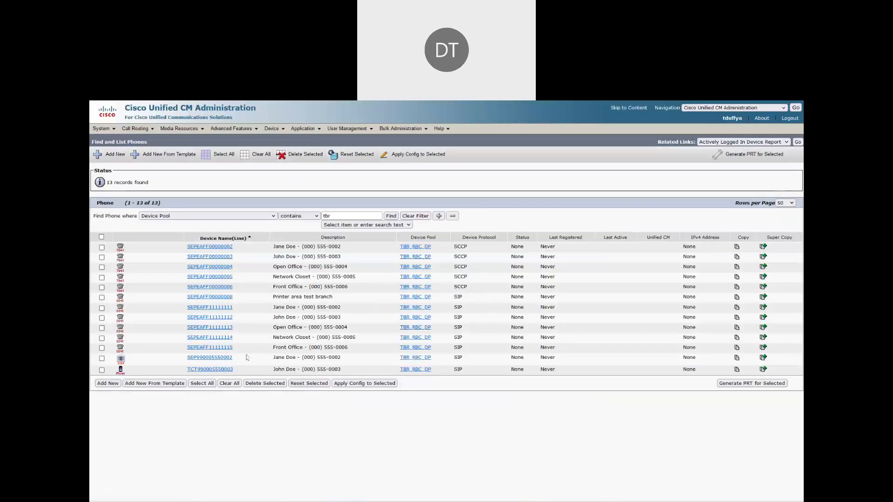
{"action": "left_click", "coordinate": [222, 370]}
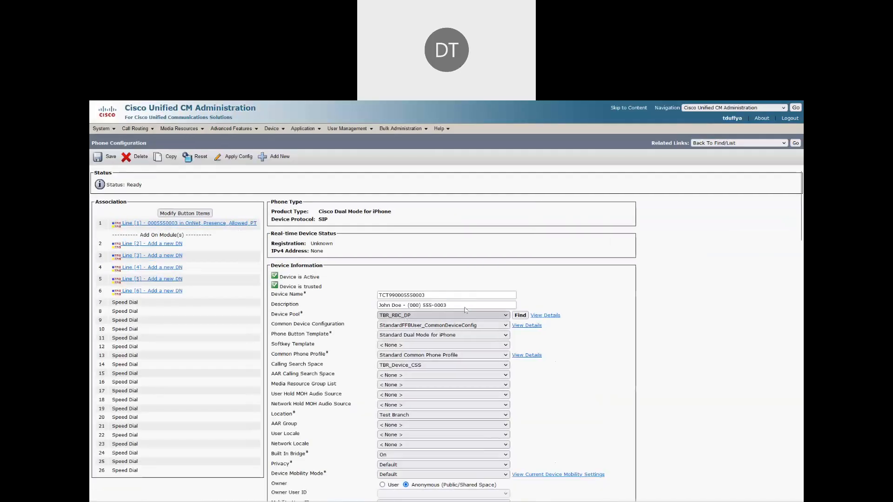
{"action": "left_click_drag", "start_coordinate": [440, 298], "coordinate": [356, 299]}
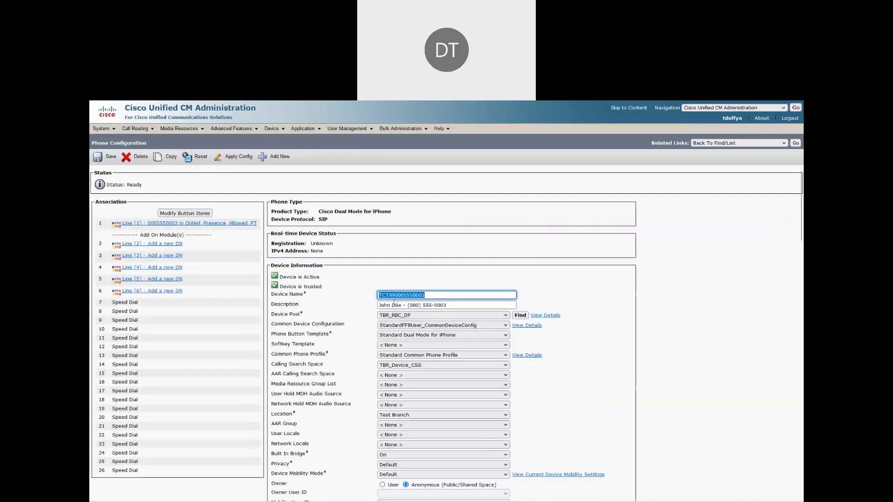
{"action": "left_click", "coordinate": [432, 295]}
{"action": "key", "text": "ctrl+a"}
{"action": "left_click", "coordinate": [761, 187]}
{"action": "left_click", "coordinate": [798, 142]}
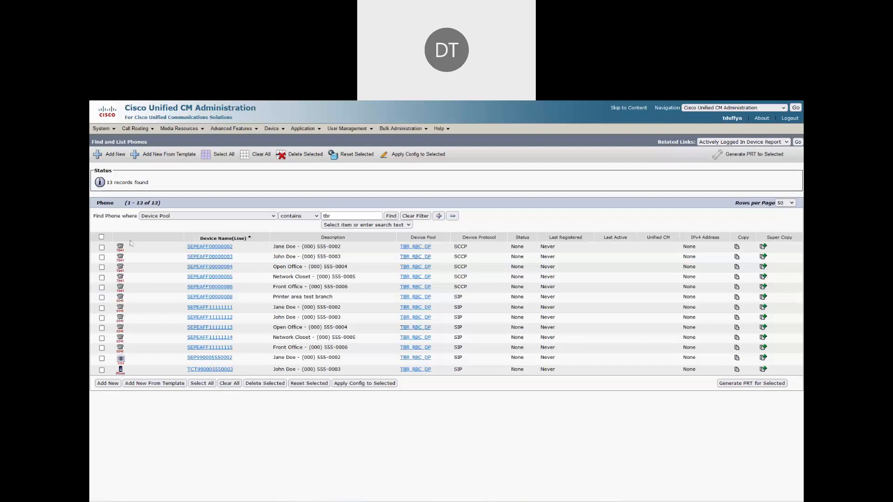
Return to the maximized Phonecopy workbook in Excel and clear the phone previews and the search
{"action": "key", "text": "alt+Tab"}
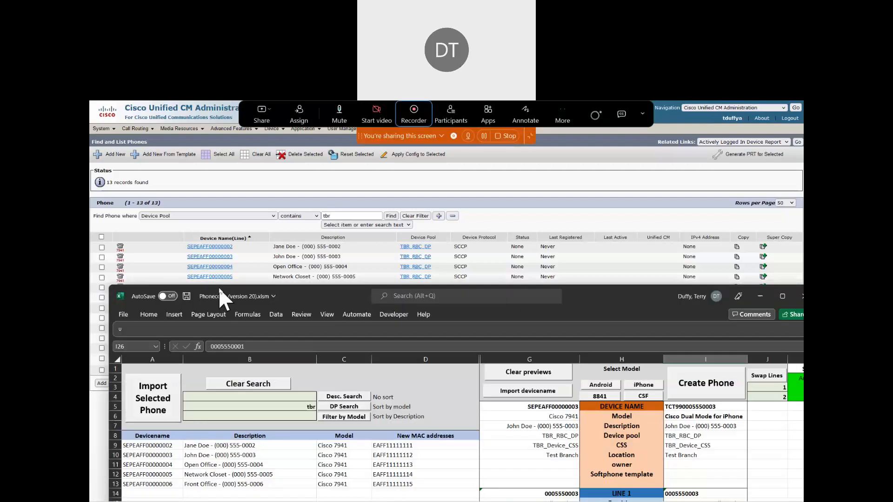
{"action": "double_click", "coordinate": [305, 297]}
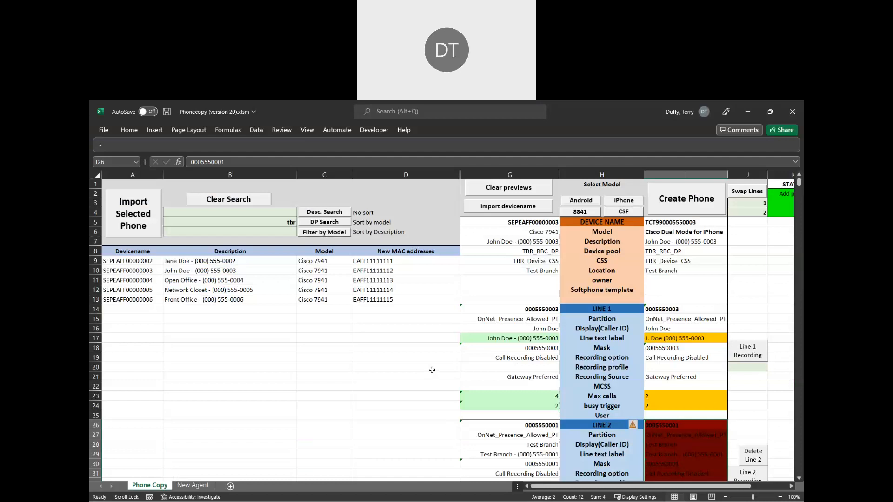
{"action": "left_click", "coordinate": [512, 191]}
{"action": "left_click", "coordinate": [233, 199]}
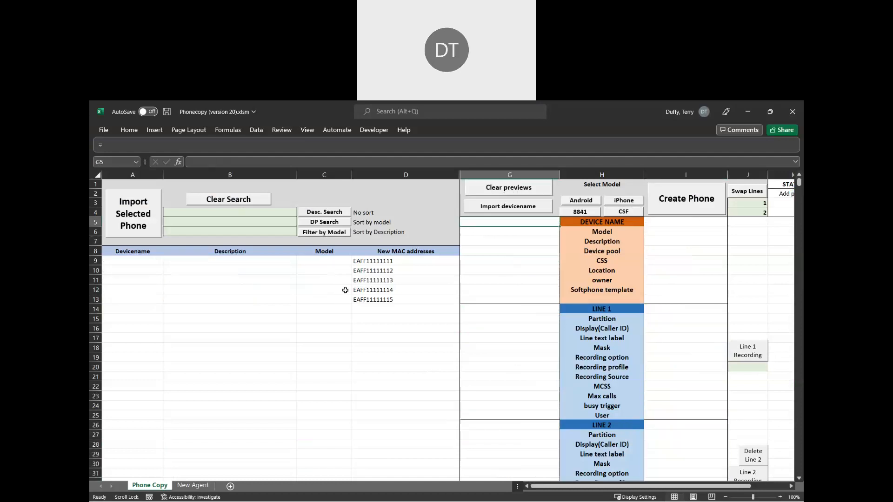
Delete the new MAC addresses in cells D9 to D13
{"action": "left_click", "coordinate": [373, 260]}
{"action": "left_click", "coordinate": [376, 300], "text": "shift"}
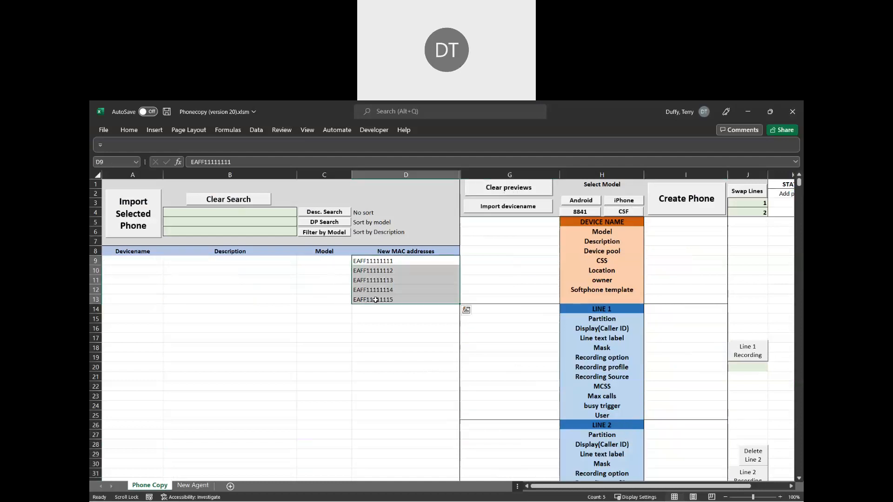
{"action": "key", "text": "Delete"}
{"action": "left_click", "coordinate": [375, 299]}
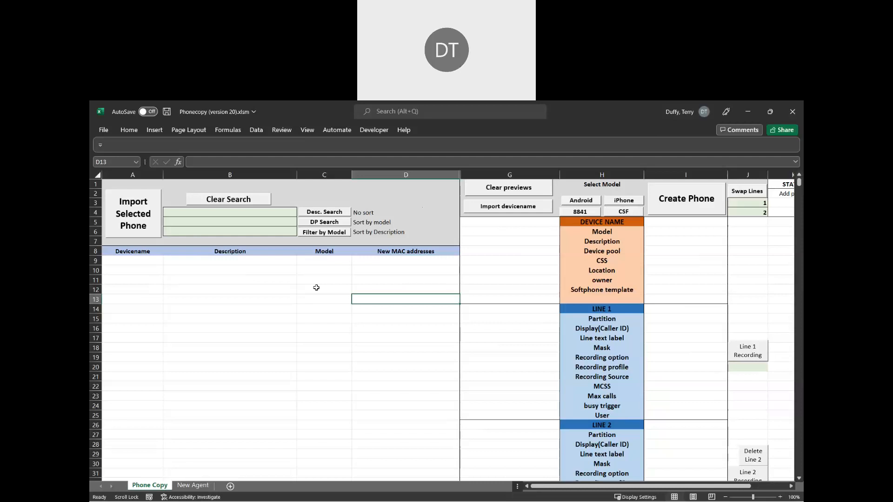
{"action": "left_click_drag", "start_coordinate": [144, 261], "coordinate": [395, 290]}
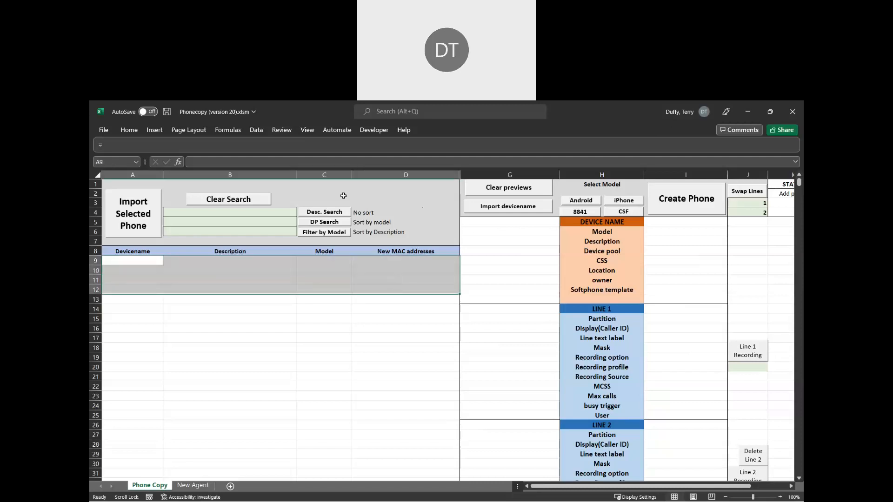
{"action": "left_click", "coordinate": [398, 328]}
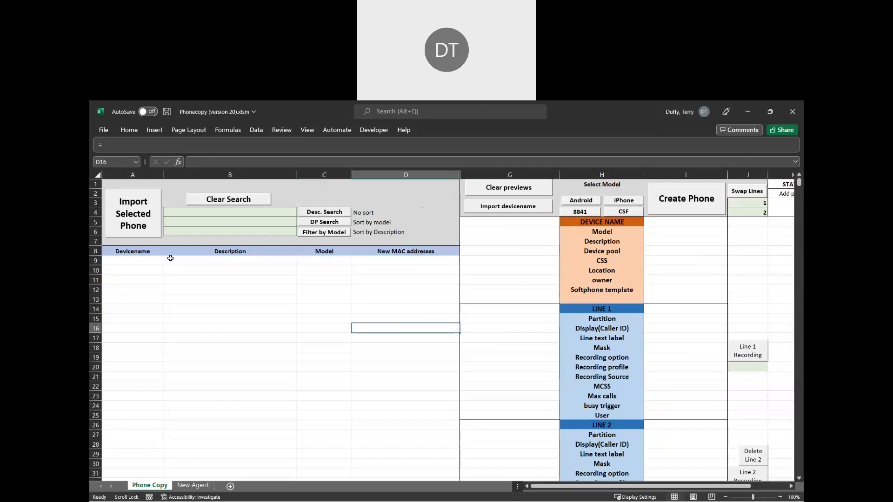
{"action": "left_click_drag", "start_coordinate": [153, 262], "coordinate": [423, 295]}
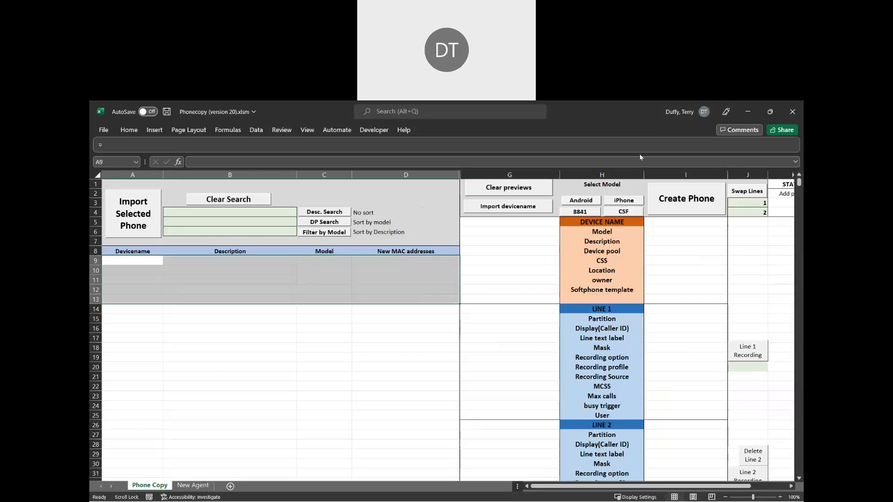
Switch back to Cisco Unified CM and rerun the phone search for device pools containing tbr
{"action": "left_click_drag", "start_coordinate": [667, 124], "coordinate": [501, 322]}
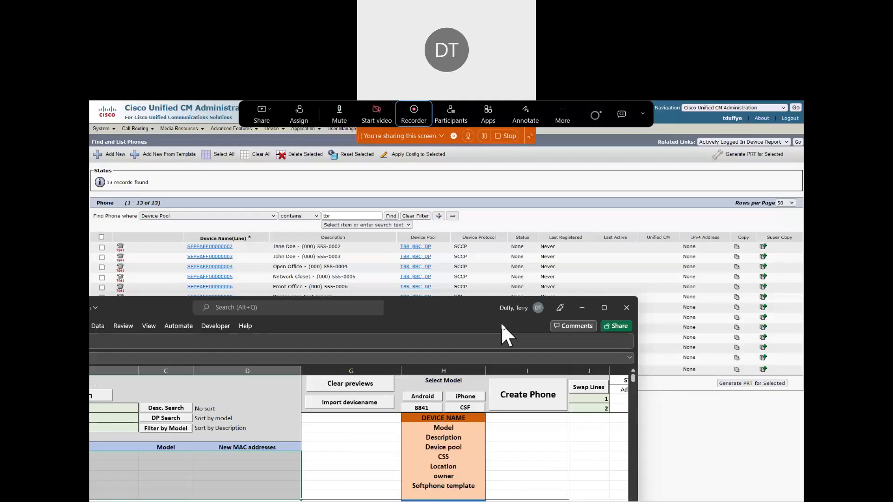
{"action": "left_click", "coordinate": [566, 180]}
{"action": "left_click", "coordinate": [390, 217]}
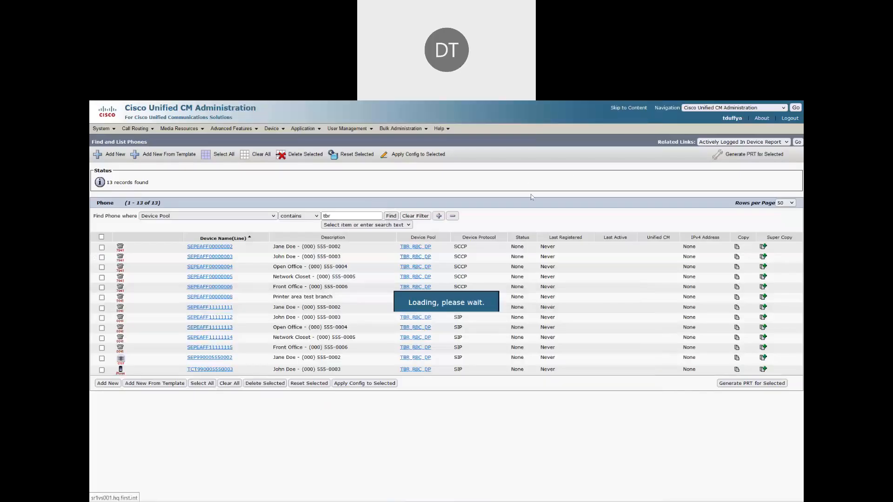